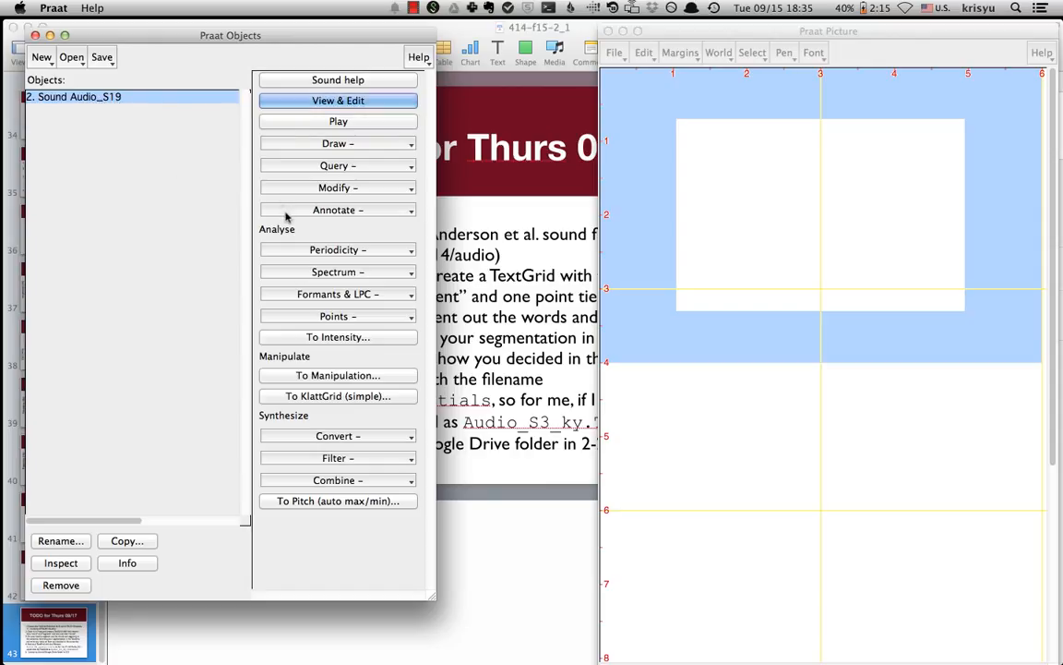
# - Create a TextGrid from the sound with tiers named word segments notes, making notes the point tier
pyautogui.click(337, 210)
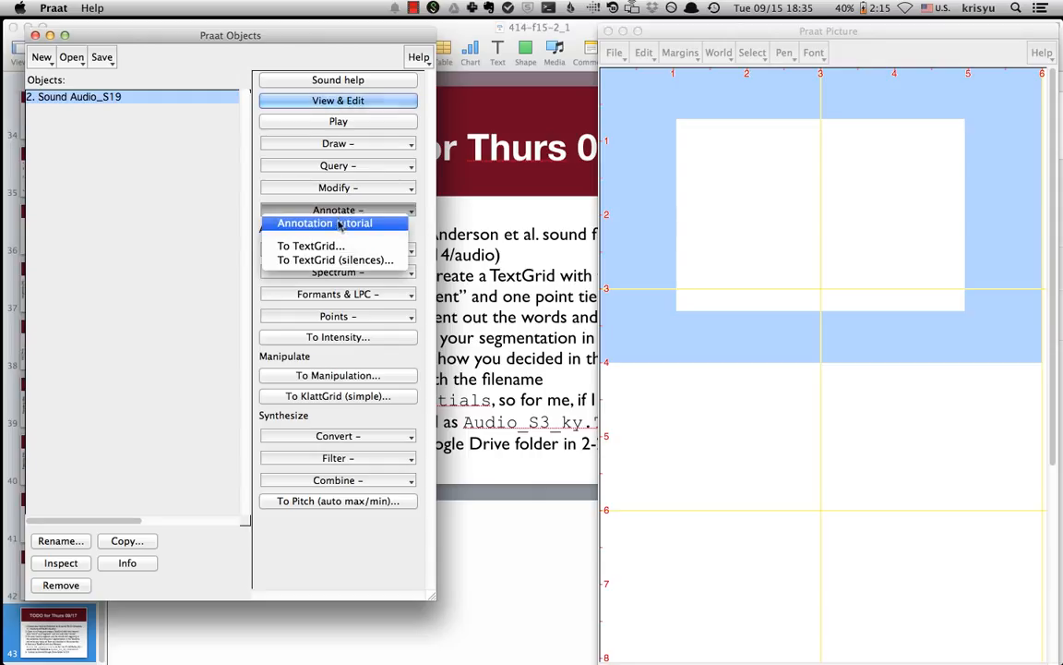
pyautogui.click(314, 246)
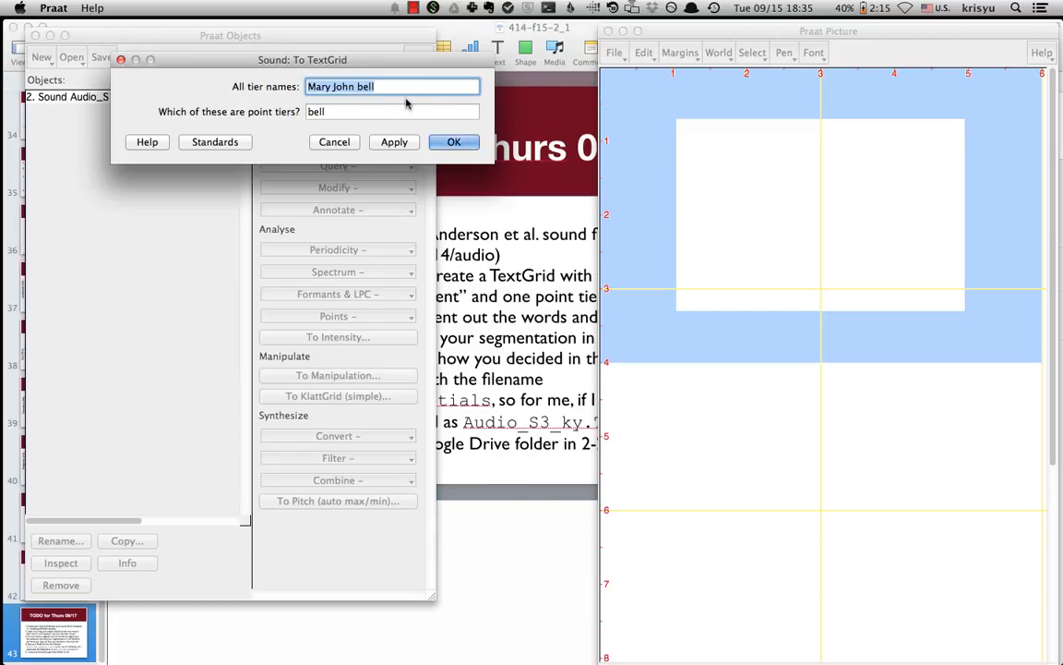
pyautogui.write('word ')
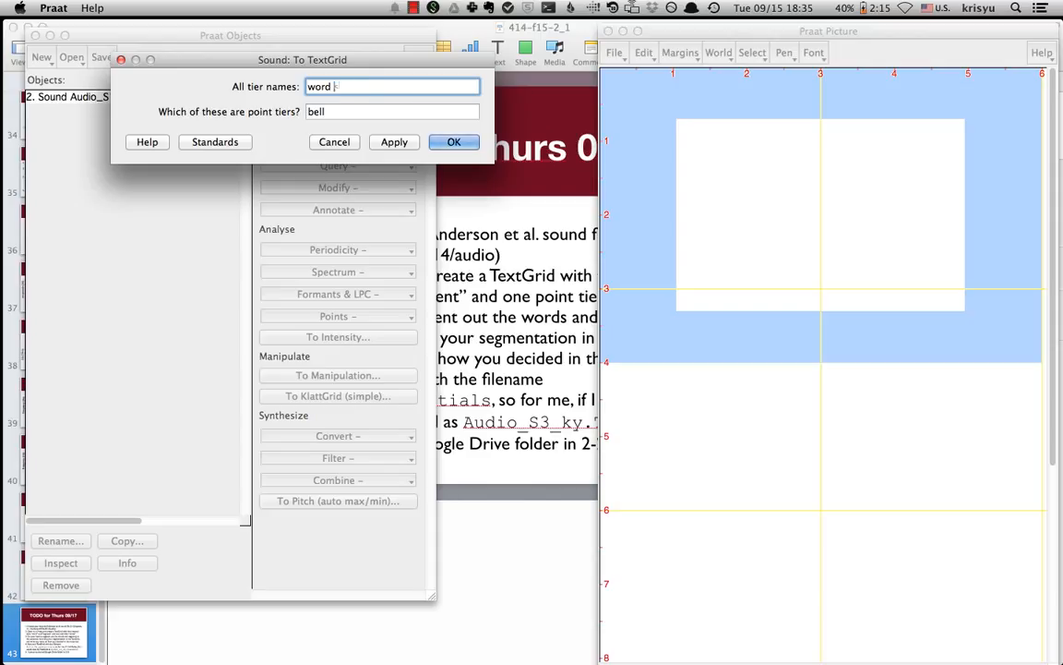
pyautogui.write('esegments')
pyautogui.click(335, 111)
pyautogui.moveTo(335, 111); pyautogui.dragTo(292, 106)
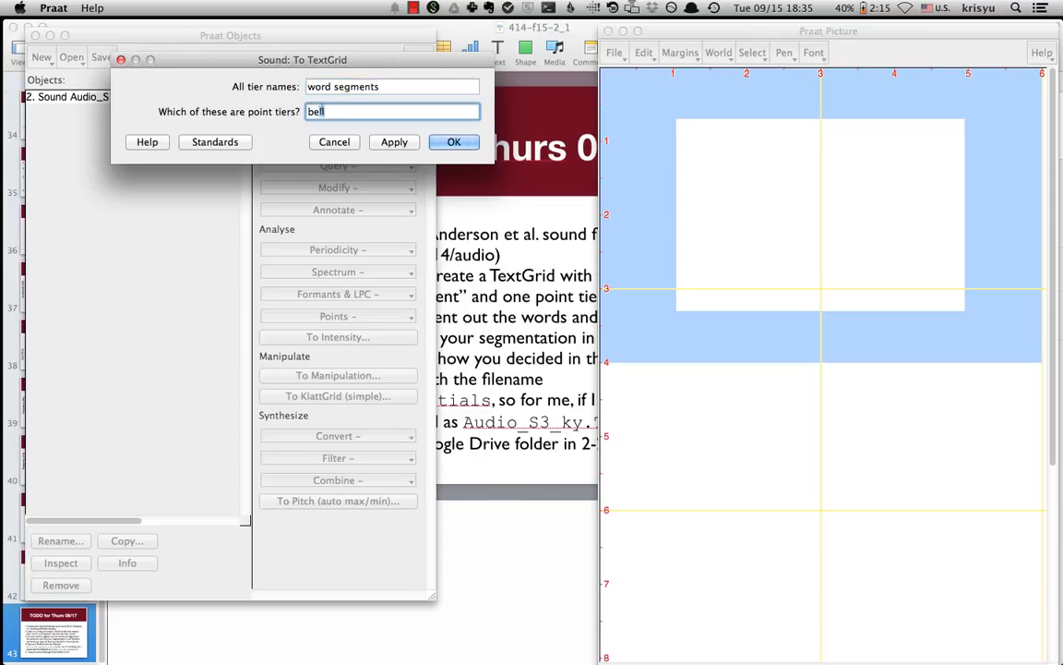
pyautogui.click(411, 85)
pyautogui.write('notes')
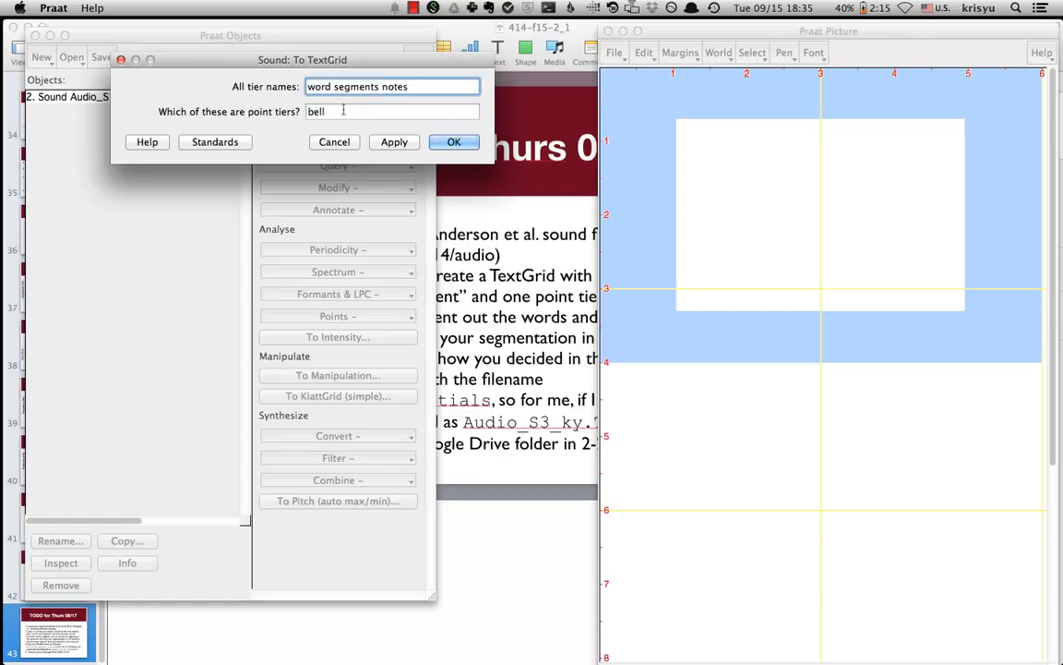
pyautogui.press('Tab')
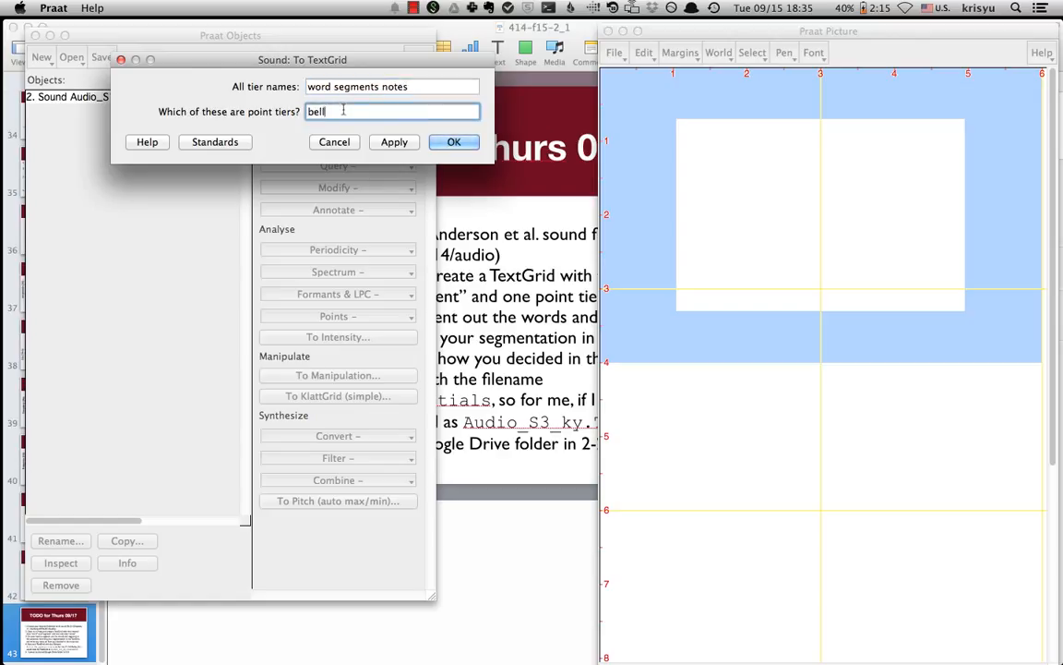
pyautogui.write('notes')
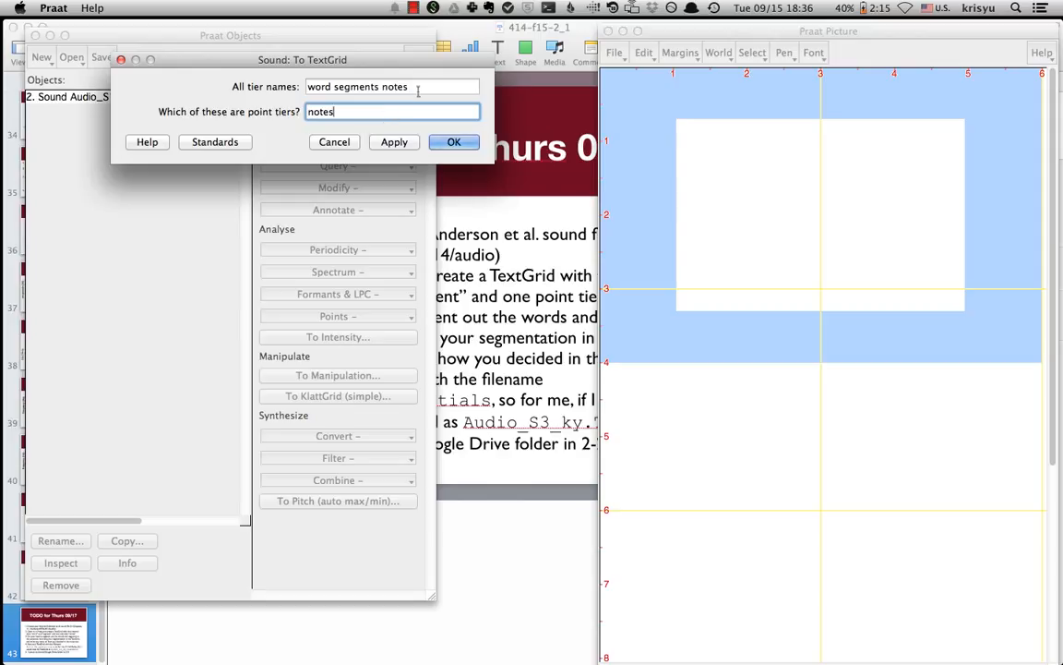
pyautogui.moveTo(410, 86); pyautogui.dragTo(296, 80)
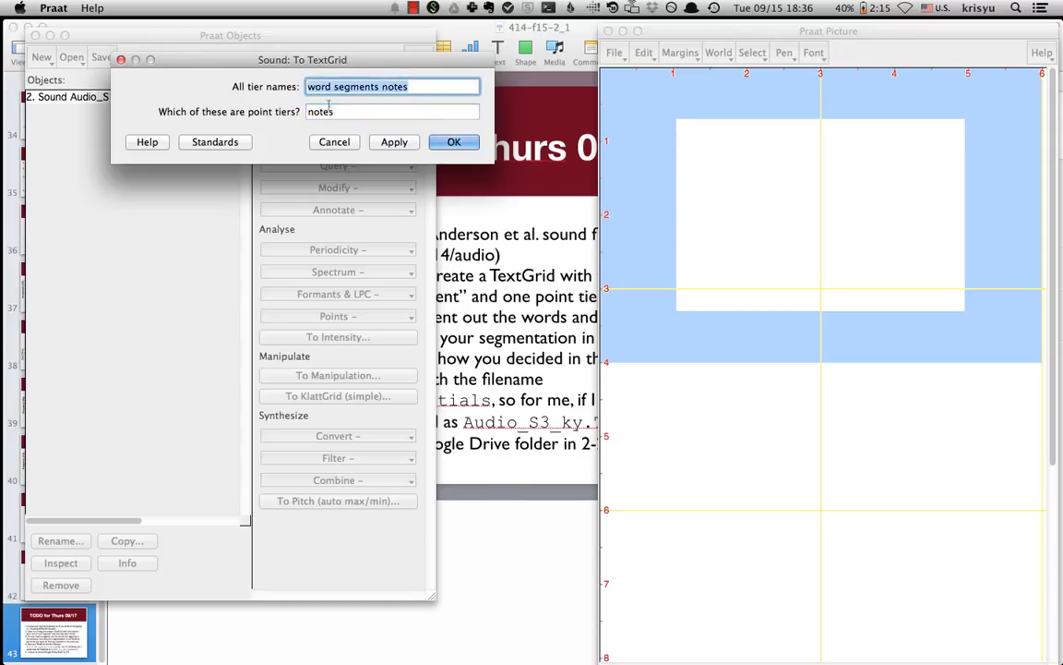
pyautogui.press('Tab')
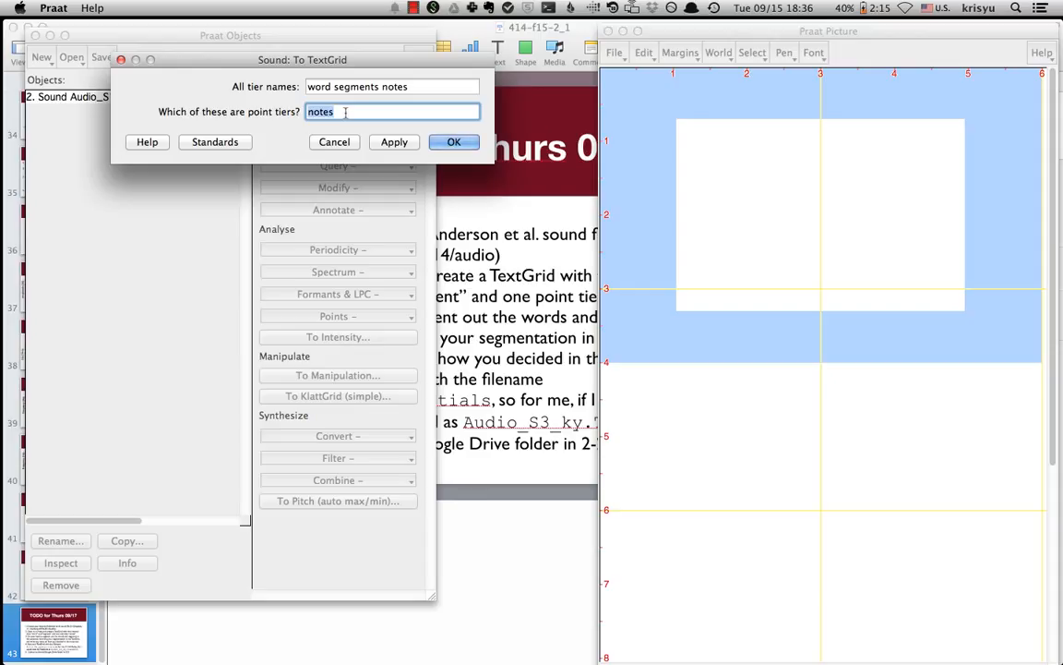
pyautogui.click(453, 141)
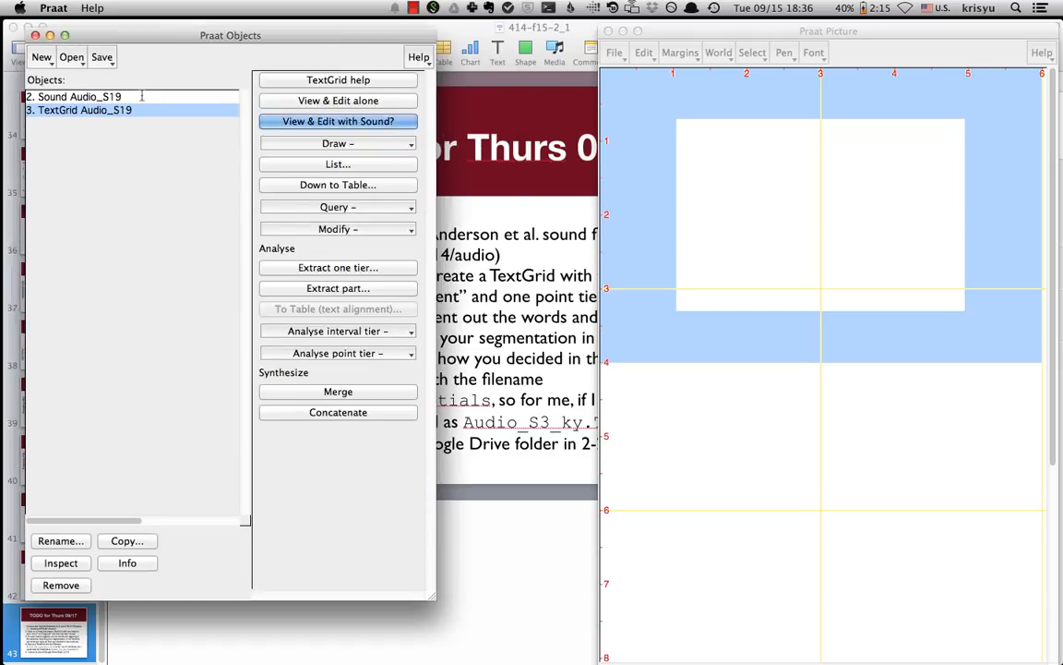
# - Open the sound and its TextGrid together in the editor
pyautogui.keyDown('shift'); pyautogui.click(141, 96); pyautogui.keyUp('shift')
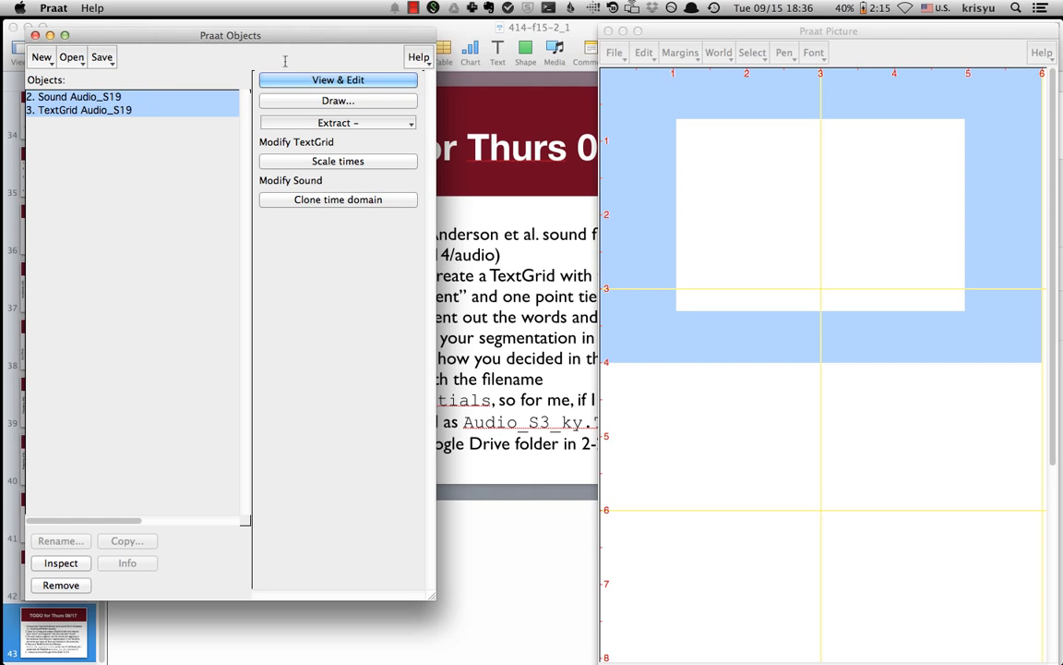
pyautogui.click(351, 80)
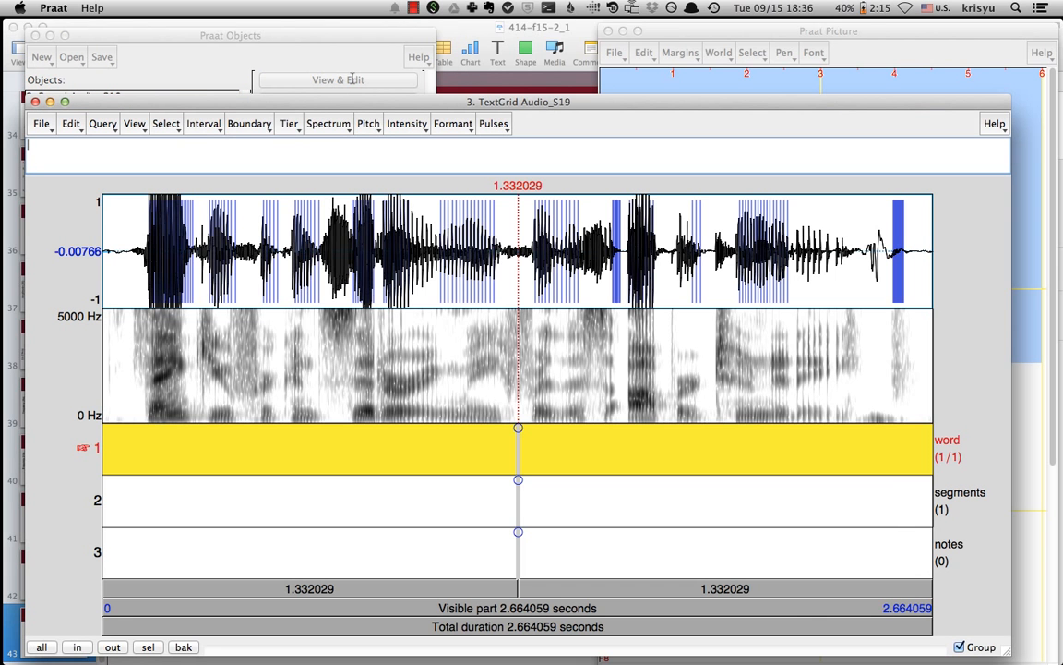
pyautogui.moveTo(407, 100); pyautogui.dragTo(413, 41)
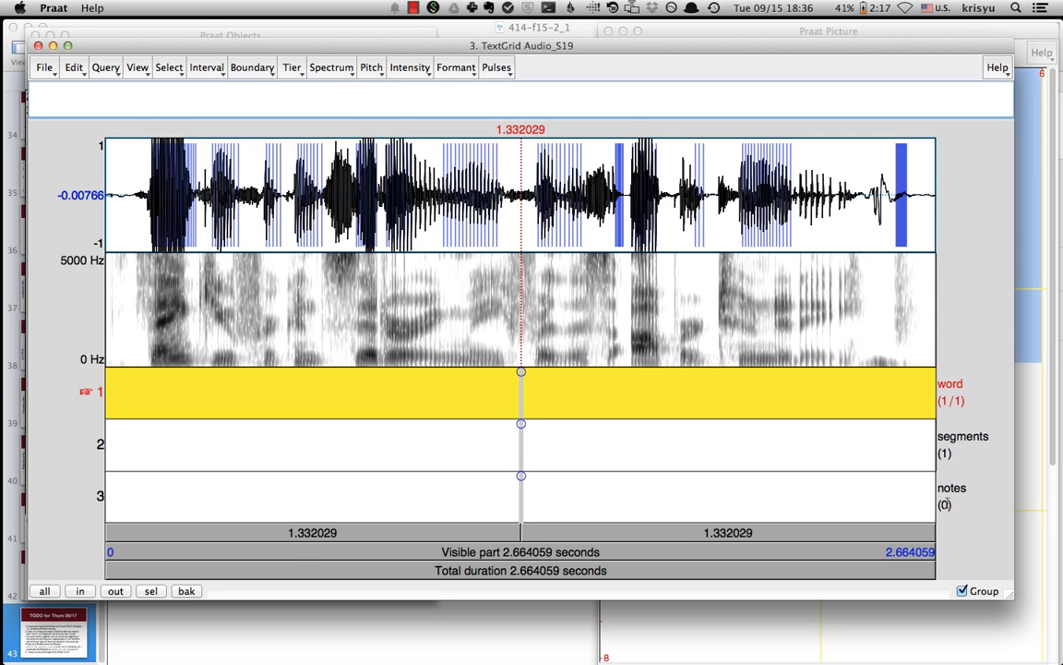
# - Mark the stretch from about 0.578 to 0.879 s as an interval on the word tier and label it sound
pyautogui.click(280, 392)
pyautogui.moveTo(286, 269); pyautogui.dragTo(378, 268)
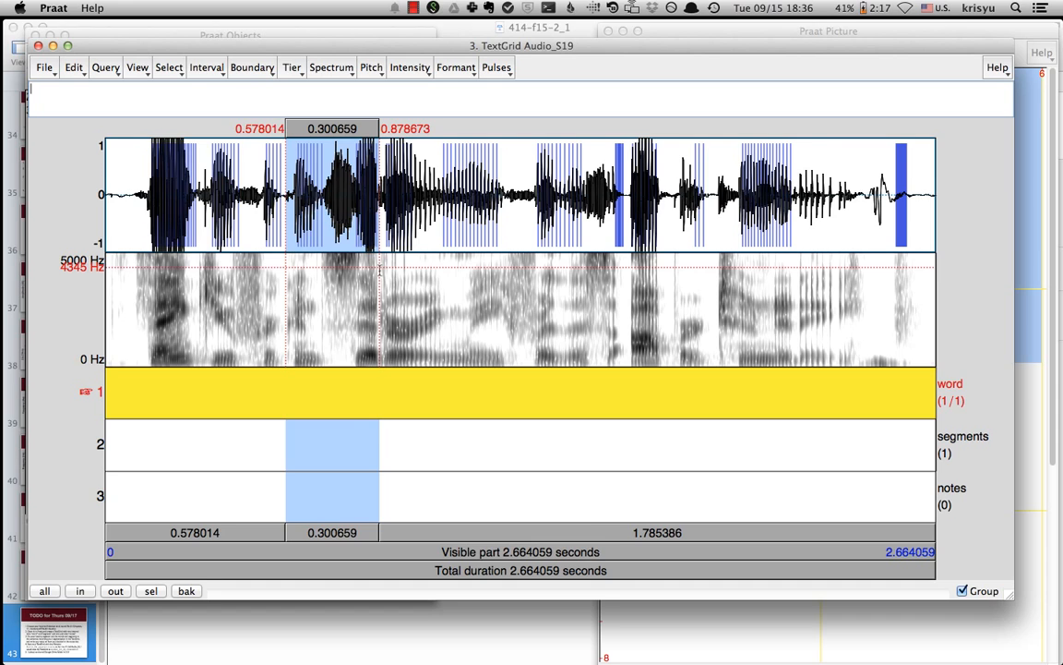
pyautogui.press('Return')
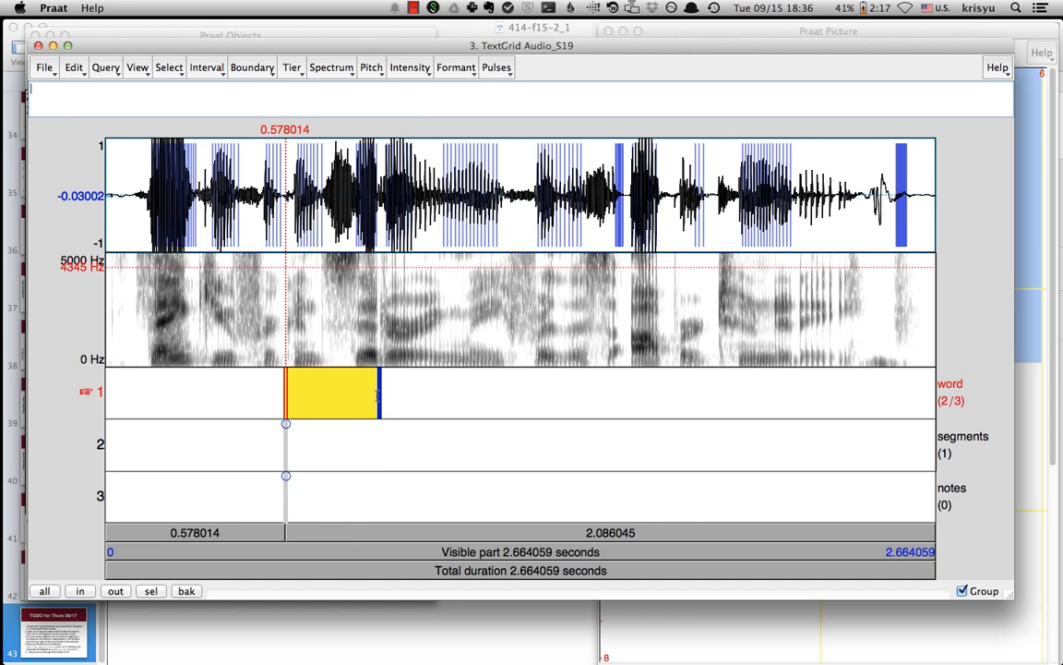
pyautogui.click(340, 396)
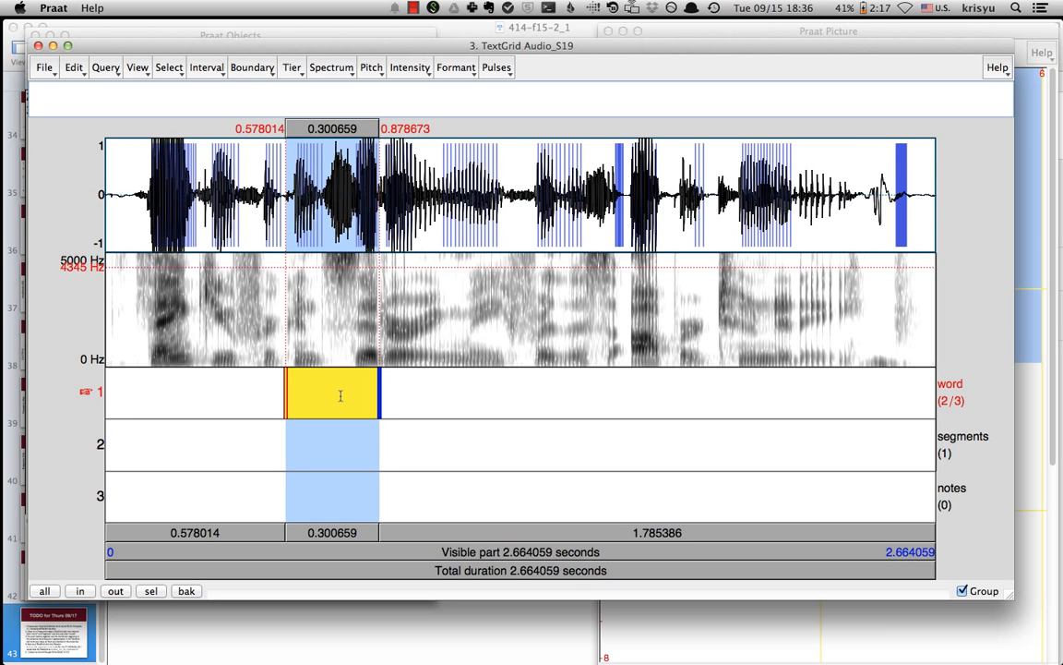
pyautogui.write('sound')
# - Remove the left boundary of the sound interval on the word tier
pyautogui.click(292, 67)
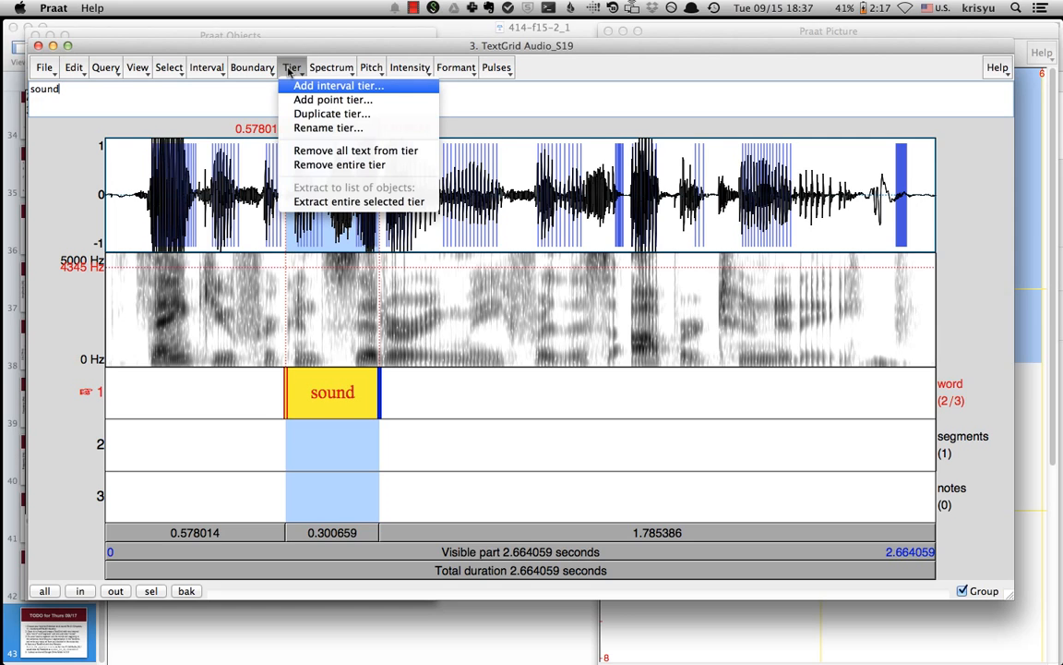
pyautogui.click(231, 68)
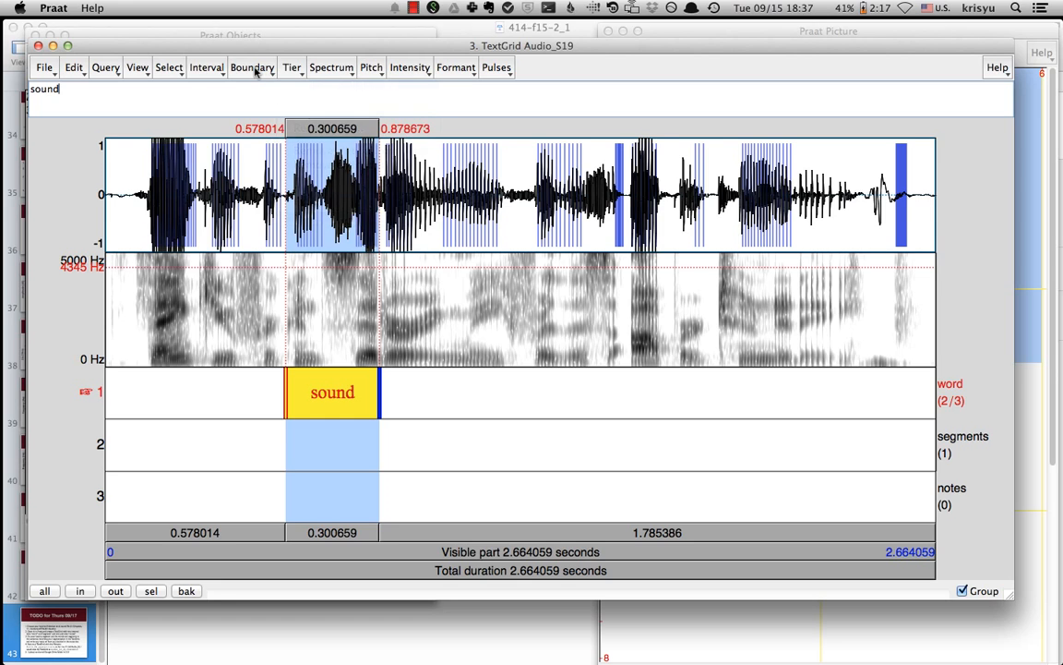
pyautogui.click(256, 69)
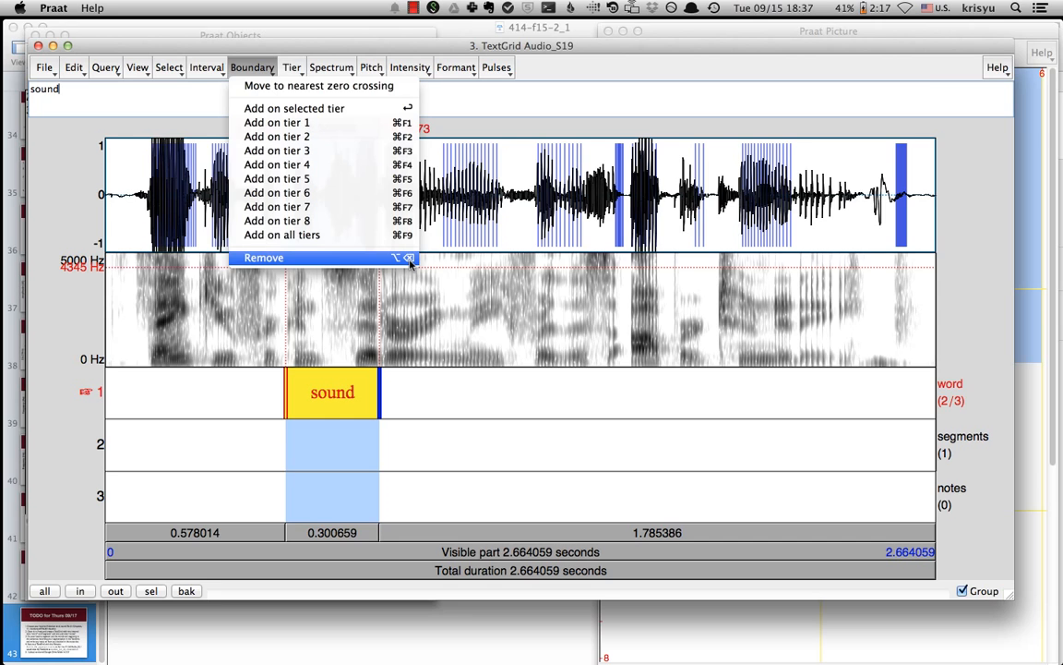
pyautogui.click(287, 397)
pyautogui.hotkey('alt', 'BackSpace')
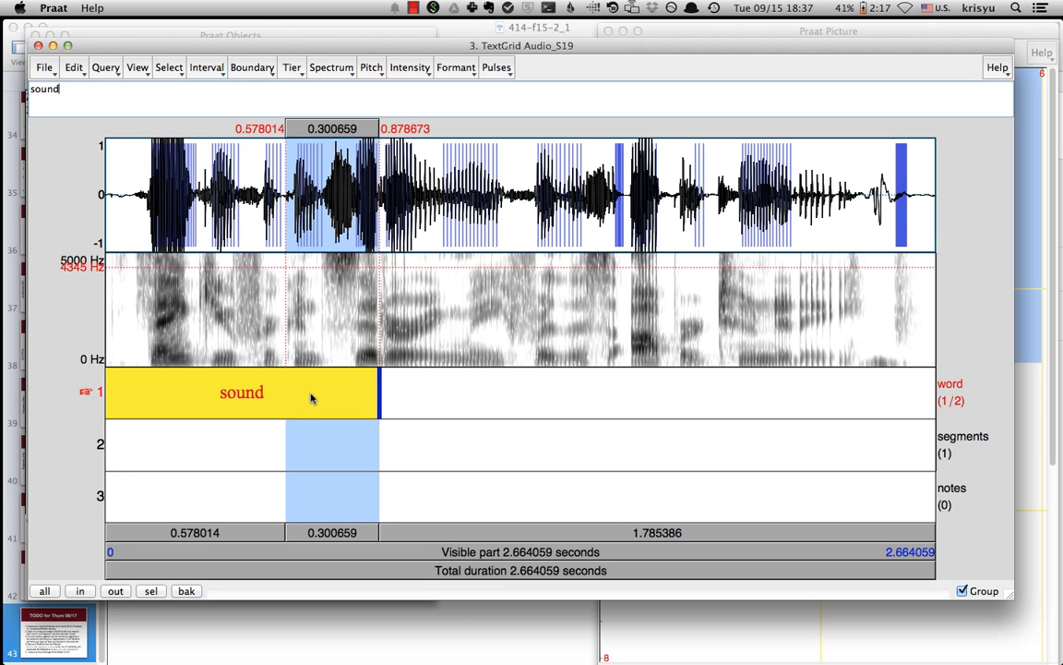
# - Delete the sound label from the merged first interval
pyautogui.click(311, 397)
pyautogui.press('BackSpace')
pyautogui.press('BackSpace')
pyautogui.press('BackSpace')
pyautogui.press('BackSpace')
pyautogui.press('BackSpace')
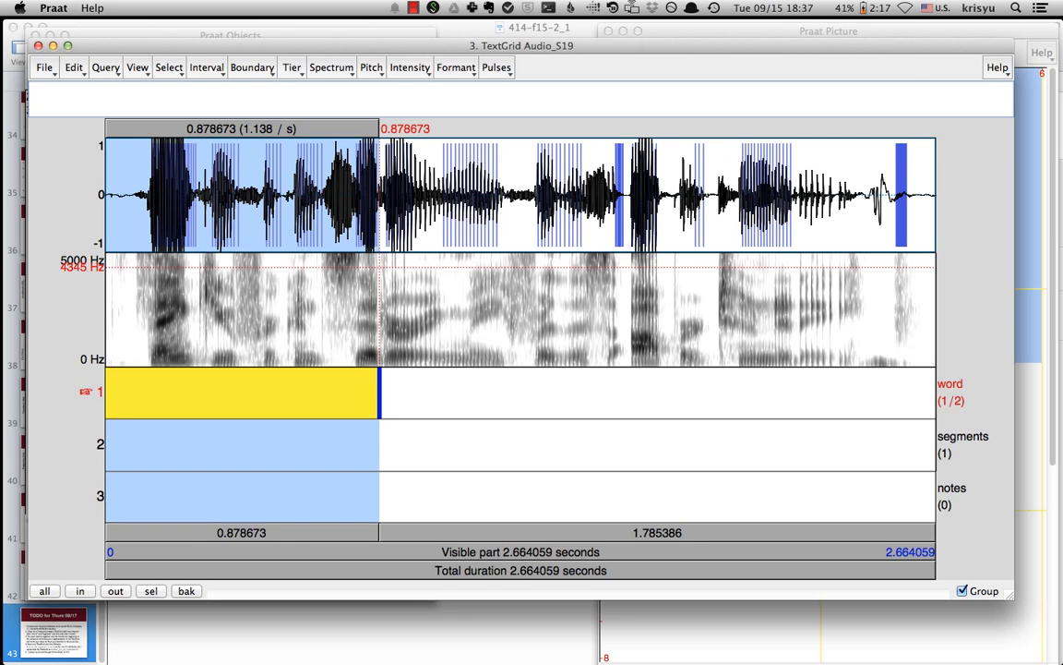
# - Step between the word tier's intervals and remove the remaining boundary at about 0.879 s
pyautogui.hotkey('alt', 'Right')
pyautogui.hotkey('alt', 'Left')
pyautogui.hotkey('alt', 'Right')
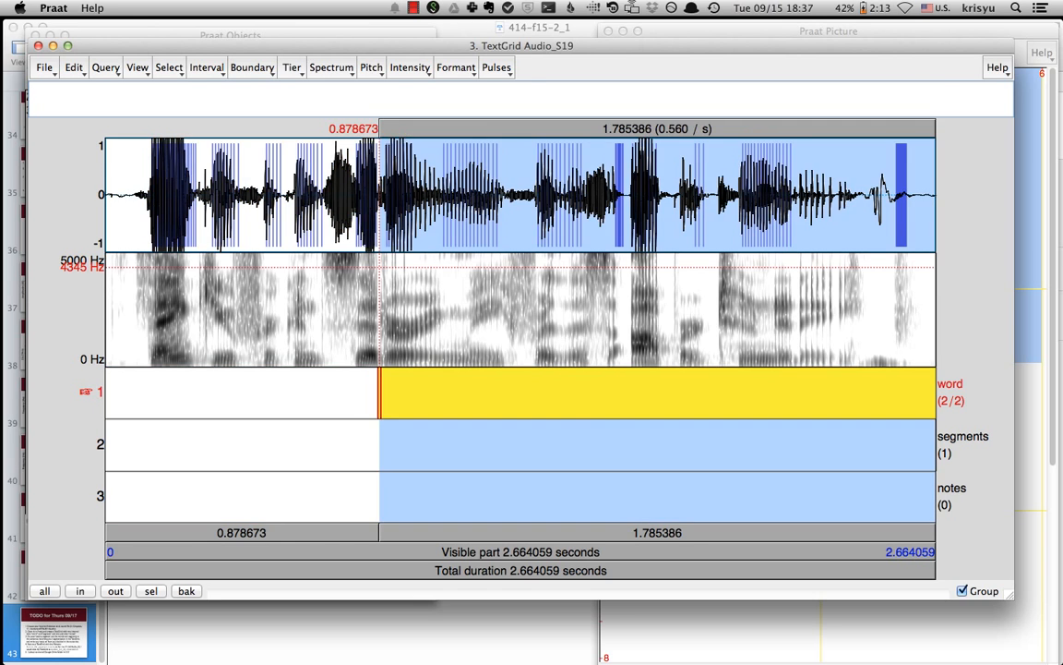
pyautogui.hotkey('alt', 'Left')
pyautogui.hotkey('alt', 'Right')
pyautogui.hotkey('alt', 'Left')
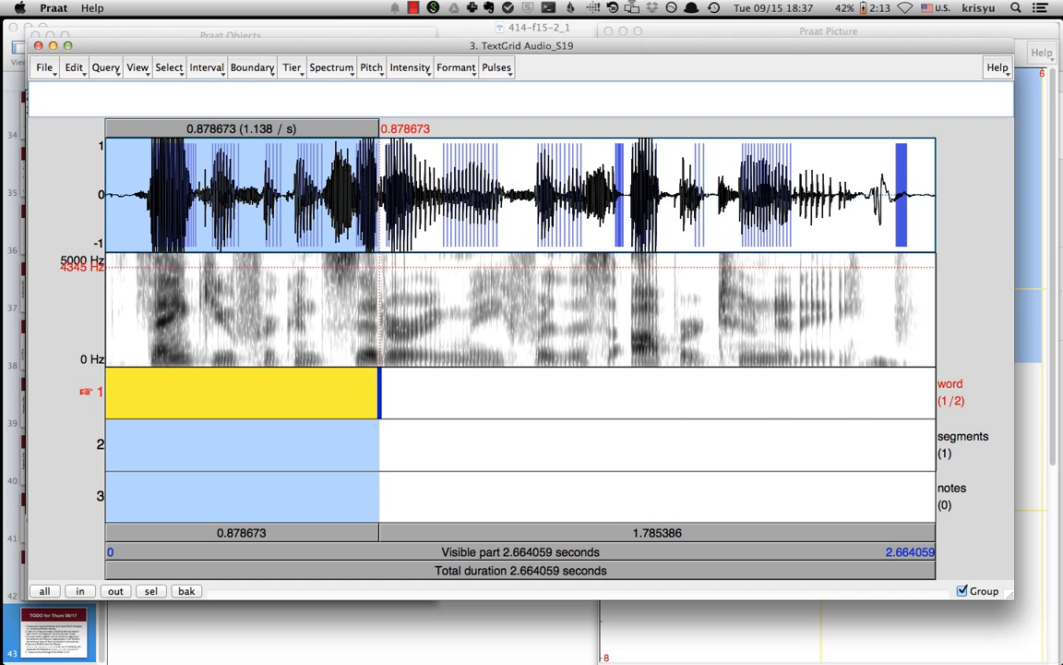
pyautogui.hotkey('alt', 'Right')
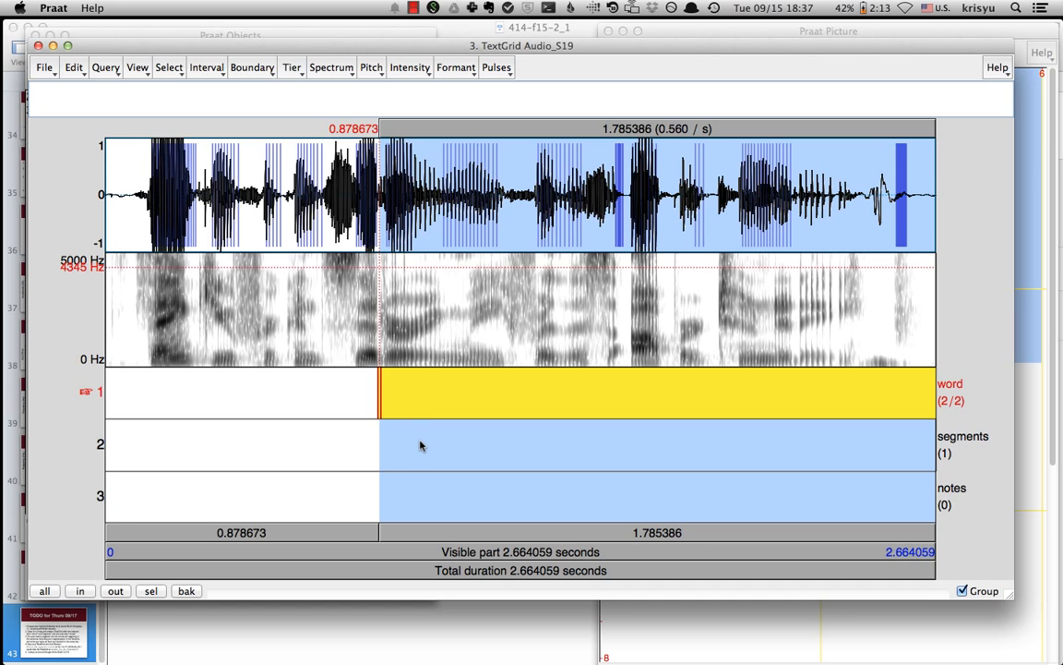
pyautogui.hotkey('alt', 'BackSpace')
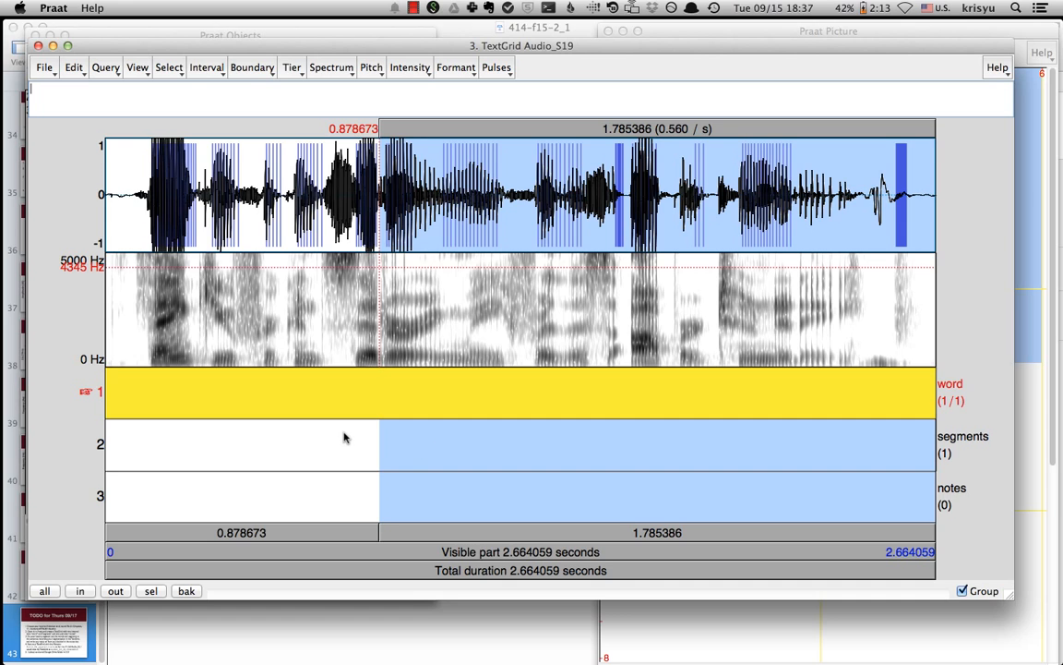
# - Try adding a point at about 1.125 s on the notes tier and remove it again
pyautogui.click(456, 340)
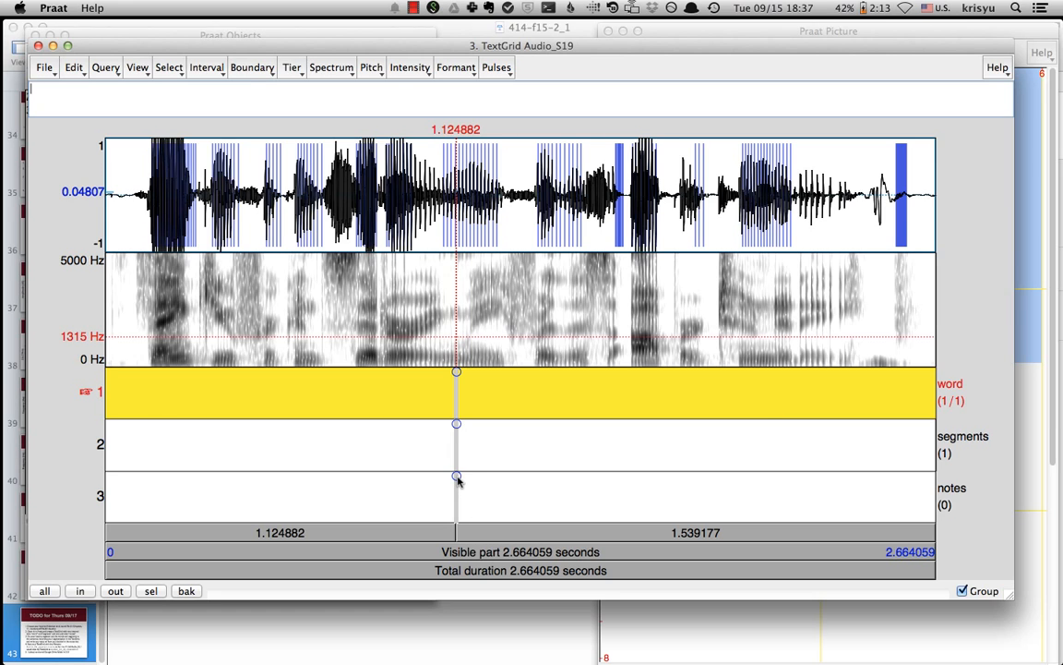
pyautogui.click(456, 477)
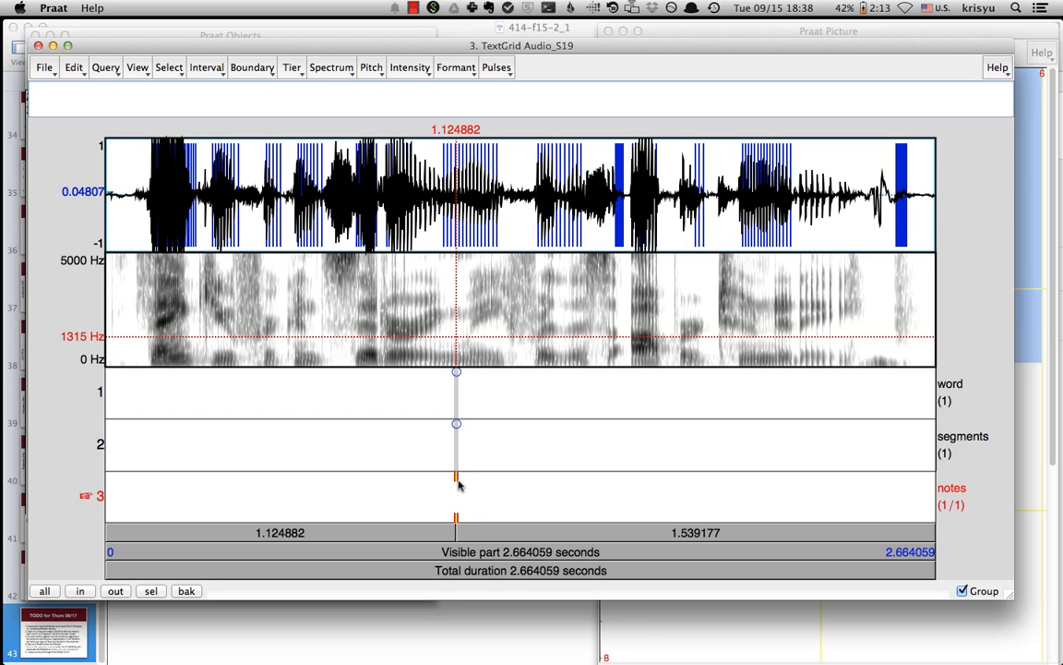
pyautogui.click(456, 479)
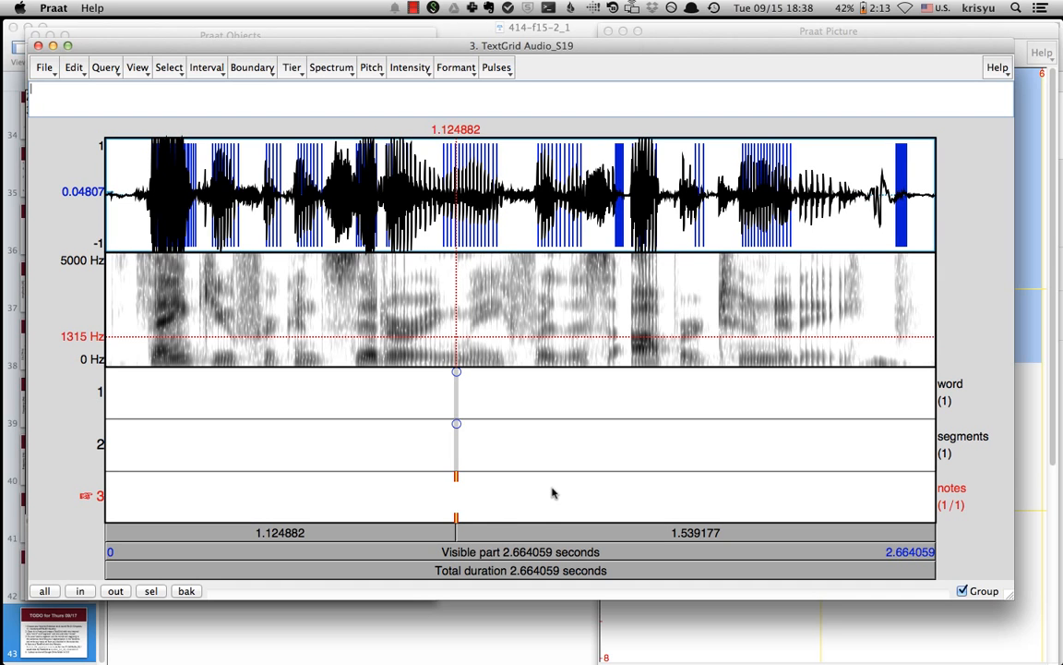
pyautogui.hotkey('alt', 'BackSpace')
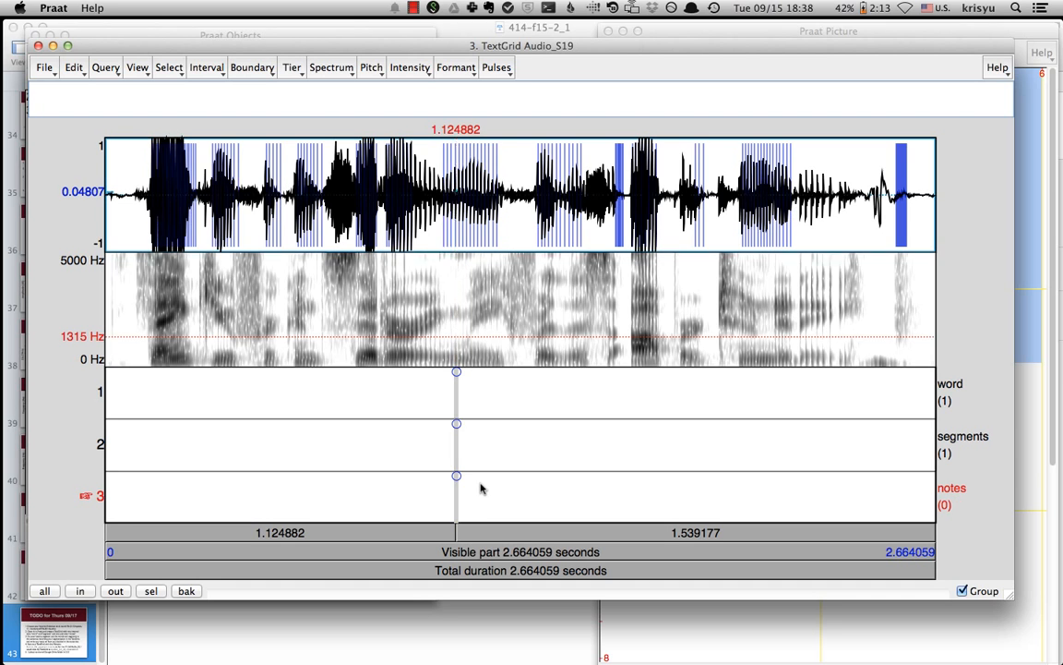
# - Split the word tier at about 0.692 s and label the first interval Thank
pyautogui.click(300, 456)
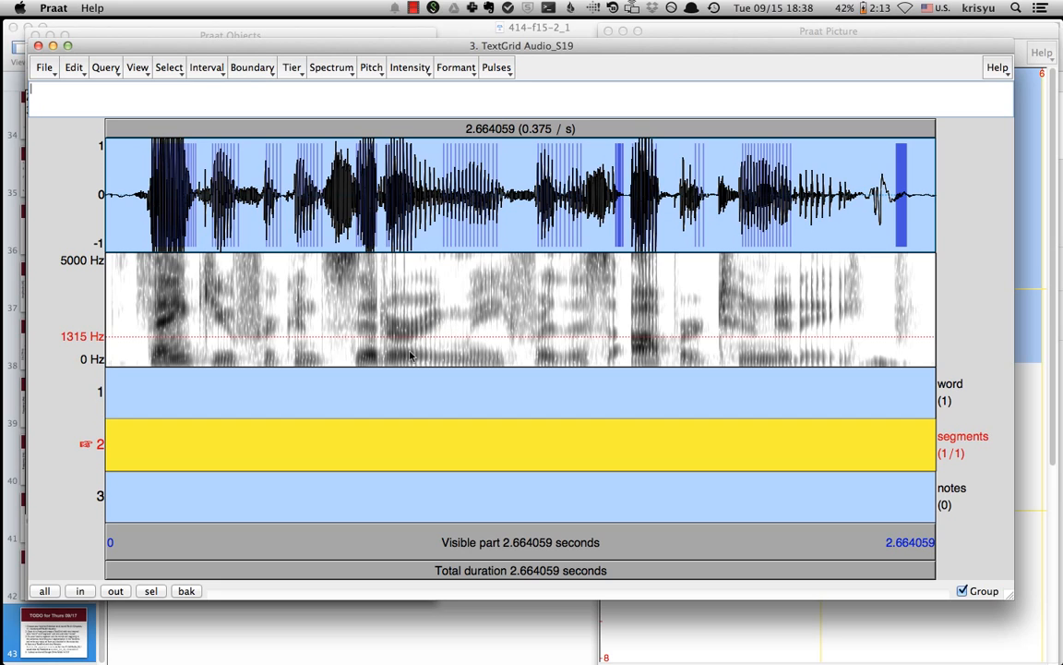
pyautogui.press('Tab')
pyautogui.click(253, 394)
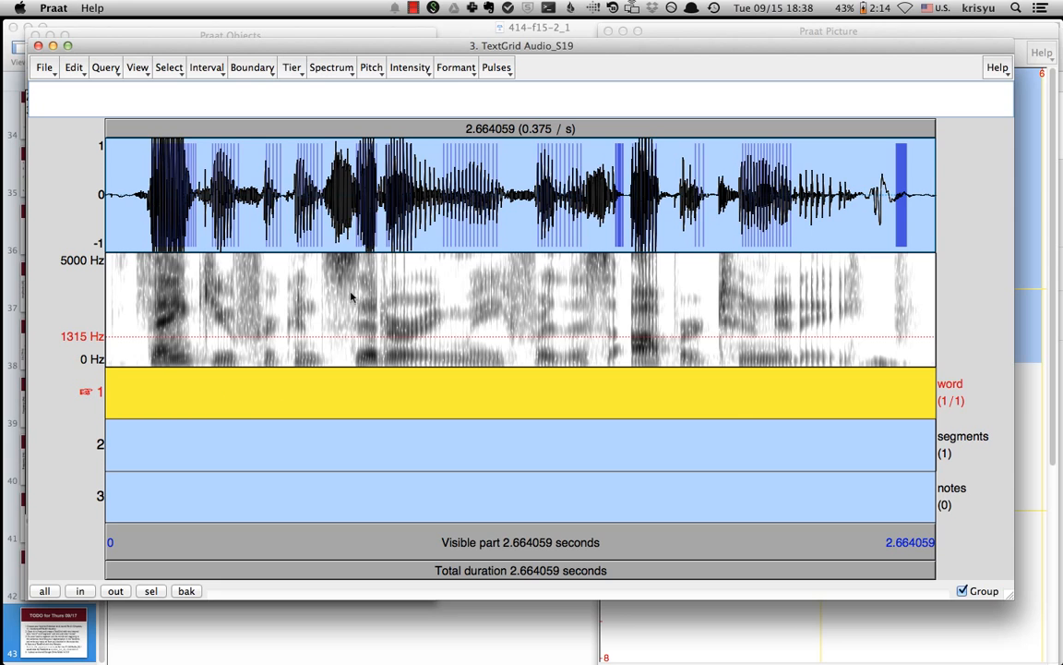
pyautogui.click(321, 308)
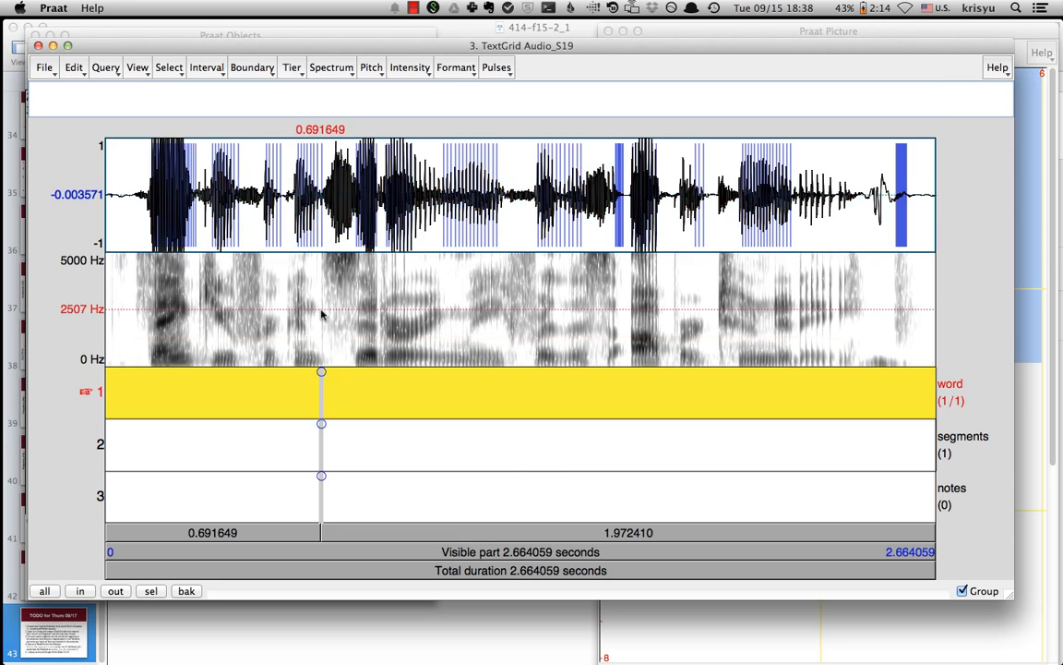
pyautogui.press('Return')
pyautogui.click(226, 384)
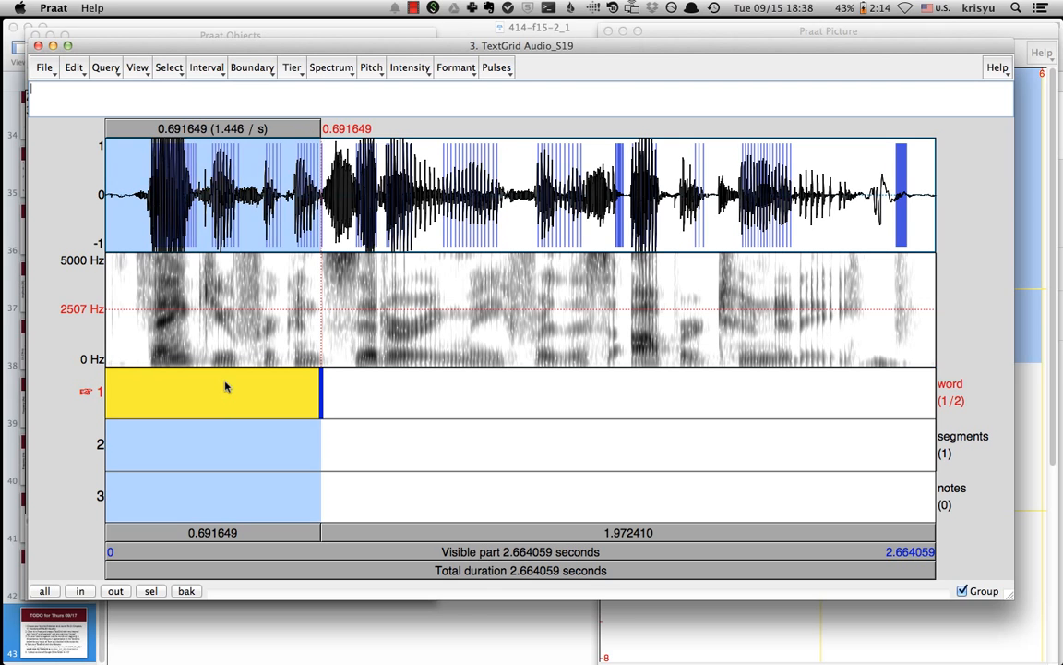
pyautogui.write('Thank')
# - Add a boundary at about 1.028 s on the word tier and label the second interval you
pyautogui.click(426, 329)
pyautogui.press('Return')
pyautogui.click(406, 388)
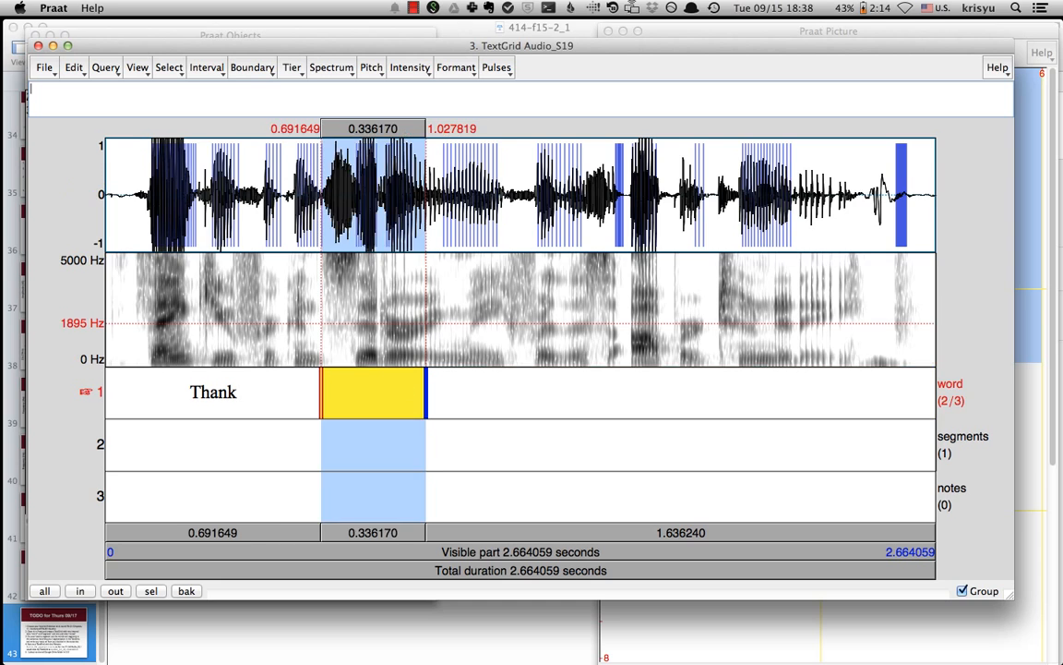
pyautogui.write('you')
# - Add word-tier boundaries at about 1.336 s and 1.819 s and label the new intervals for and this
pyautogui.click(543, 342)
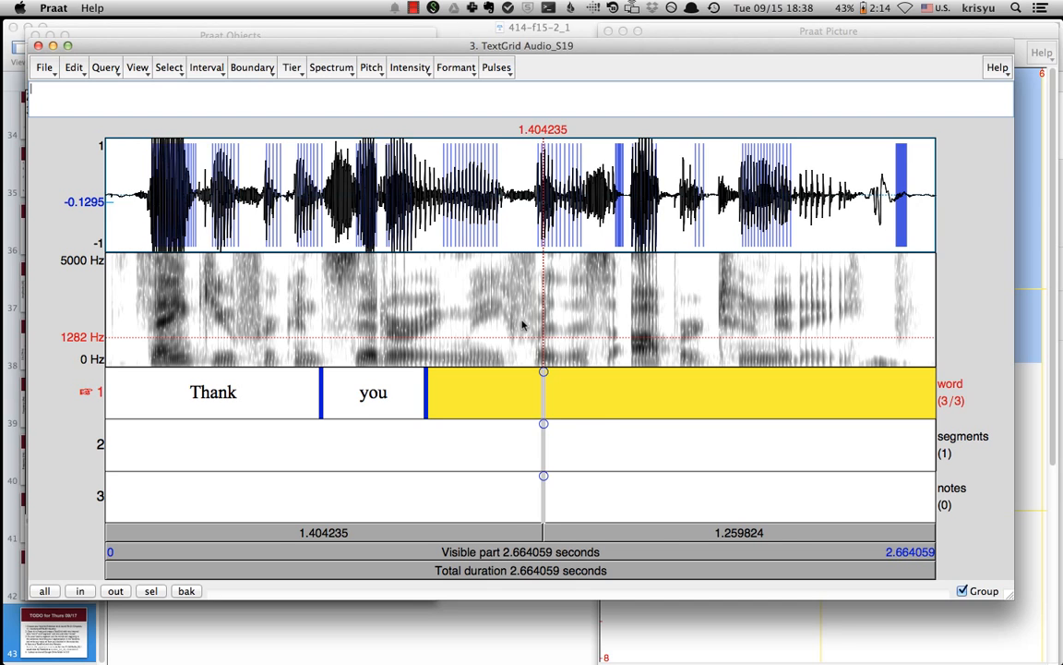
pyautogui.moveTo(523, 320); pyautogui.dragTo(673, 325)
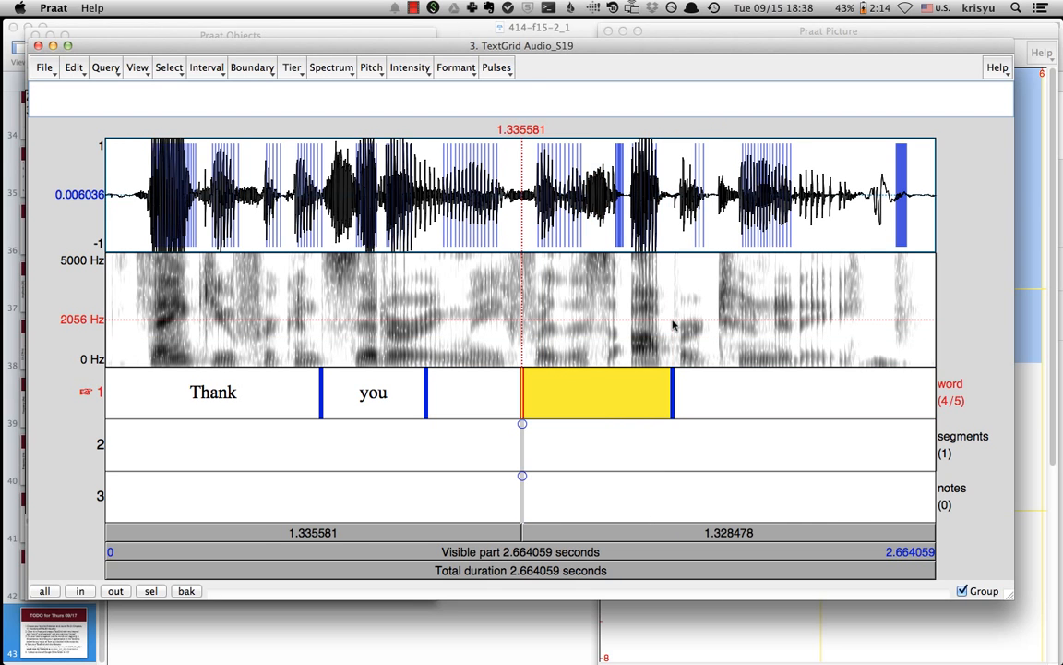
pyautogui.click(469, 391)
pyautogui.write('for')
pyautogui.click(557, 396)
pyautogui.write('this')
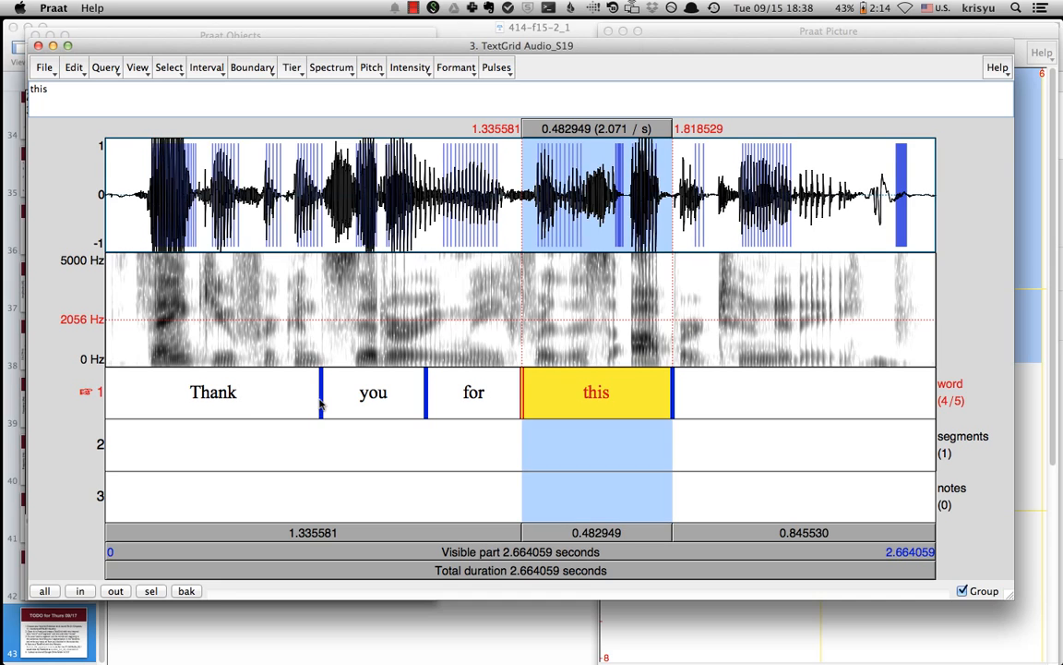
# - Move the boundary between Thank and you to about 0.377 s, playing the Thank interval to check it
pyautogui.moveTo(321, 406); pyautogui.dragTo(272, 404)
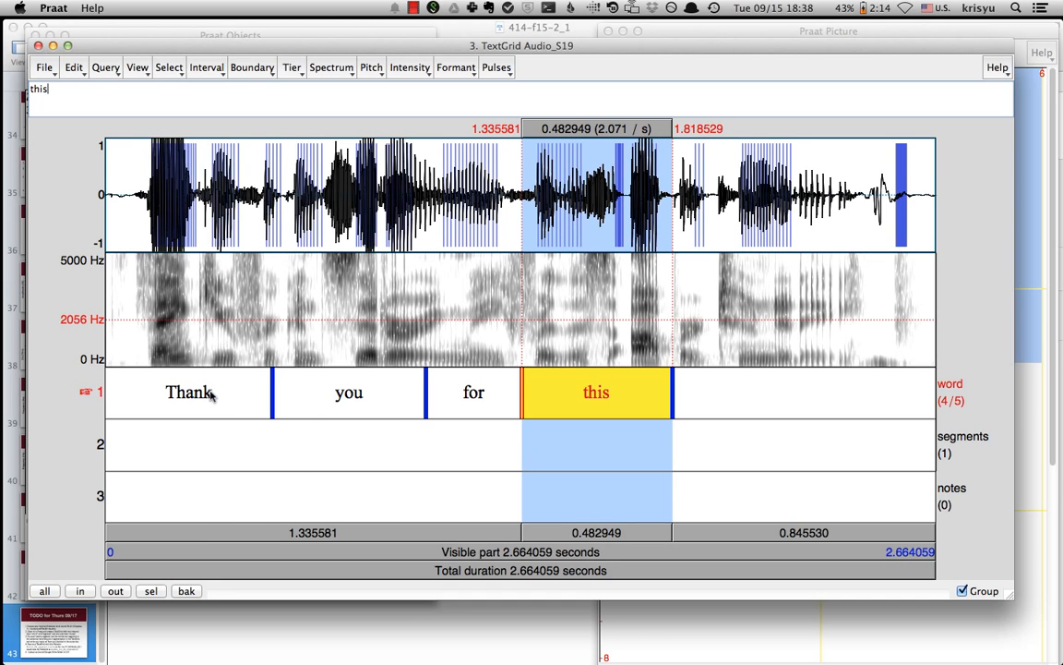
pyautogui.click(210, 394)
pyautogui.press('Tab')
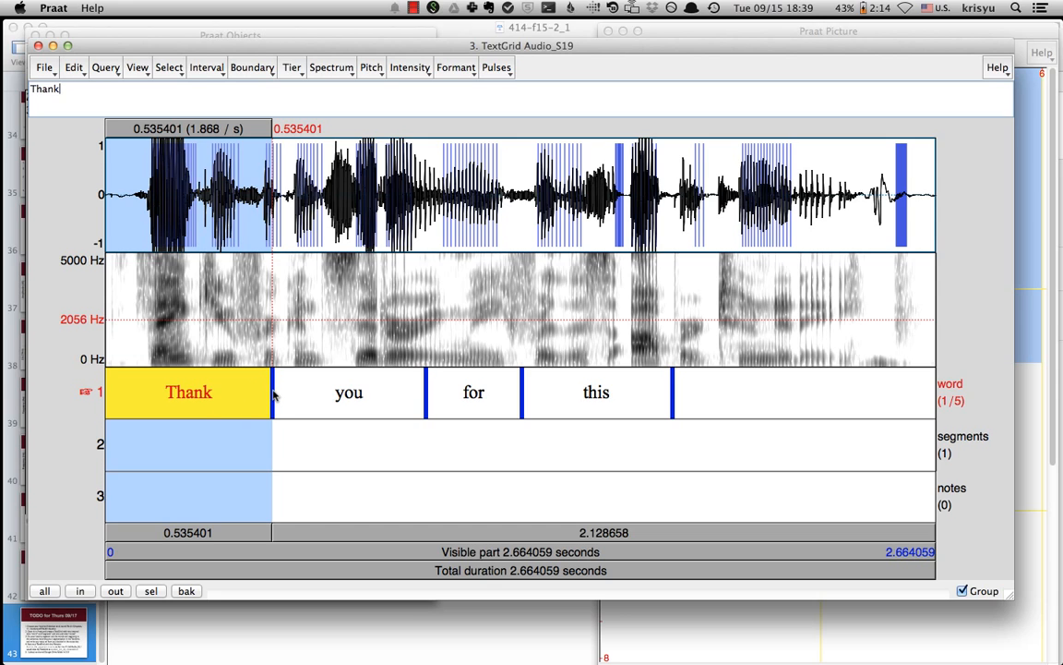
pyautogui.press('Tab')
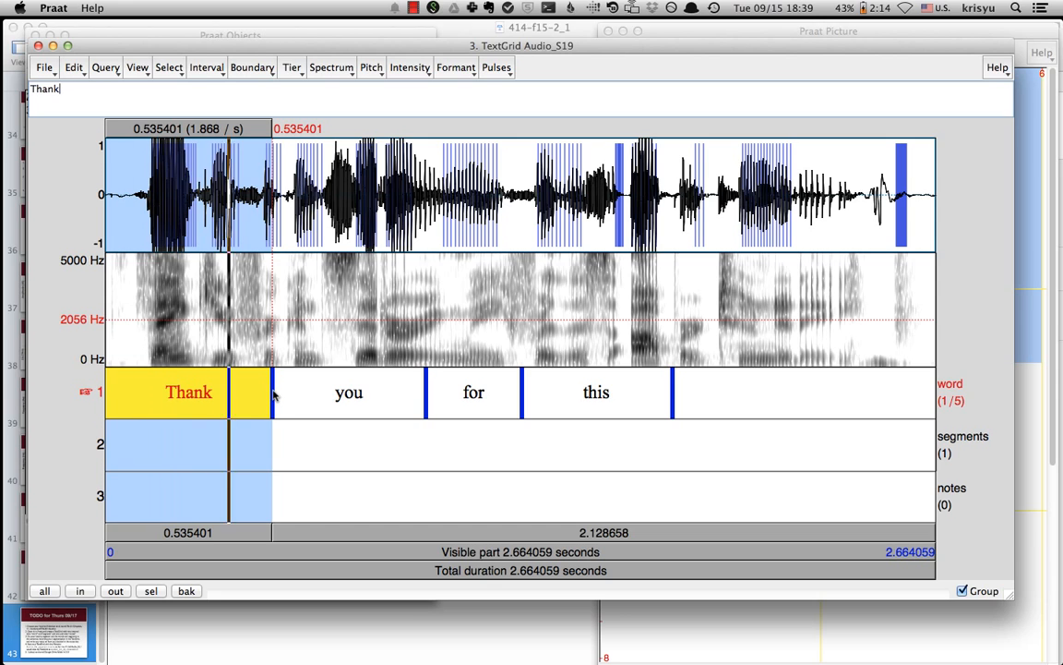
pyautogui.moveTo(272, 395); pyautogui.dragTo(224, 399)
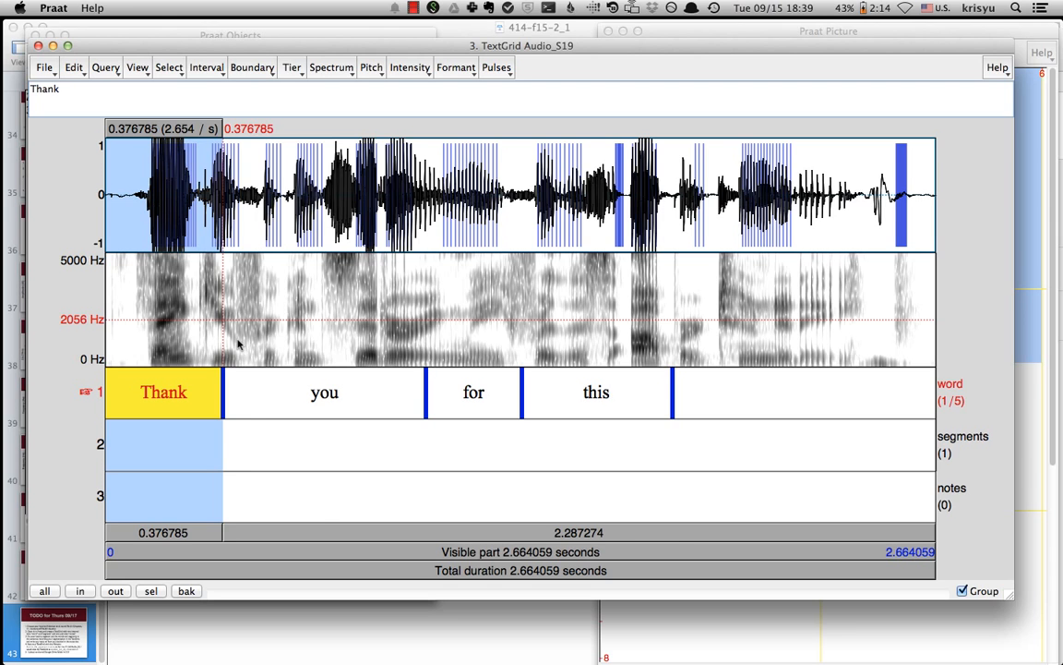
# - Add word-tier boundaries at about 0.412 s and 0.512 s inside the you interval
pyautogui.moveTo(238, 343); pyautogui.dragTo(285, 411)
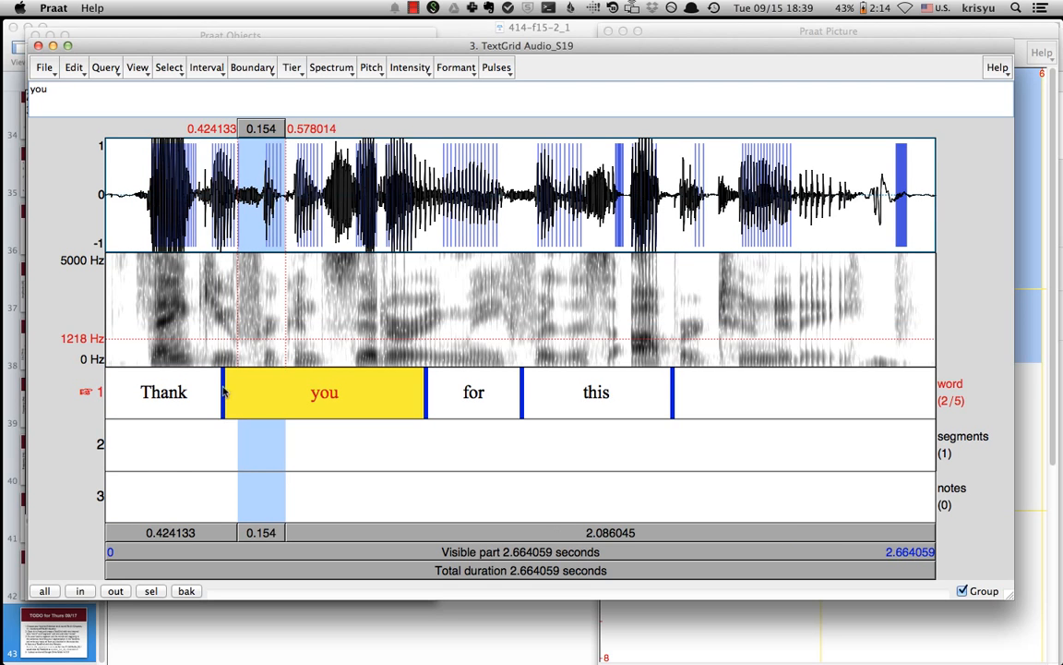
pyautogui.moveTo(233, 328); pyautogui.dragTo(264, 336)
pyautogui.press('Return')
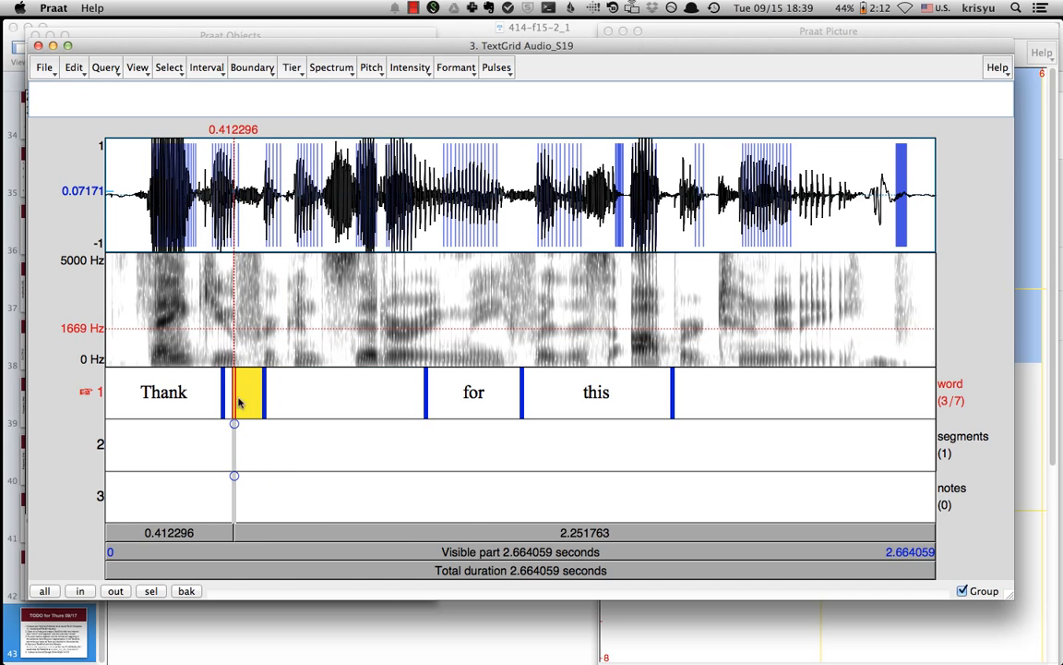
# - Mark a segment from about 0.408 s to 0.512 s on the segments tier, play it, and label it f
pyautogui.click(206, 449)
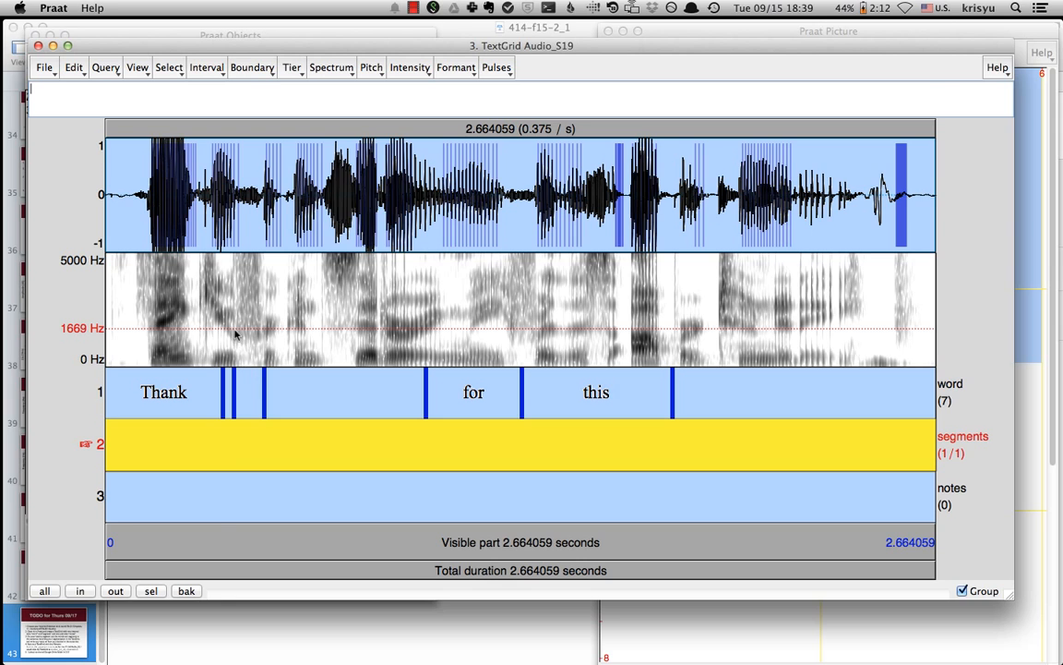
pyautogui.moveTo(233, 330); pyautogui.dragTo(265, 331)
pyautogui.press('Return')
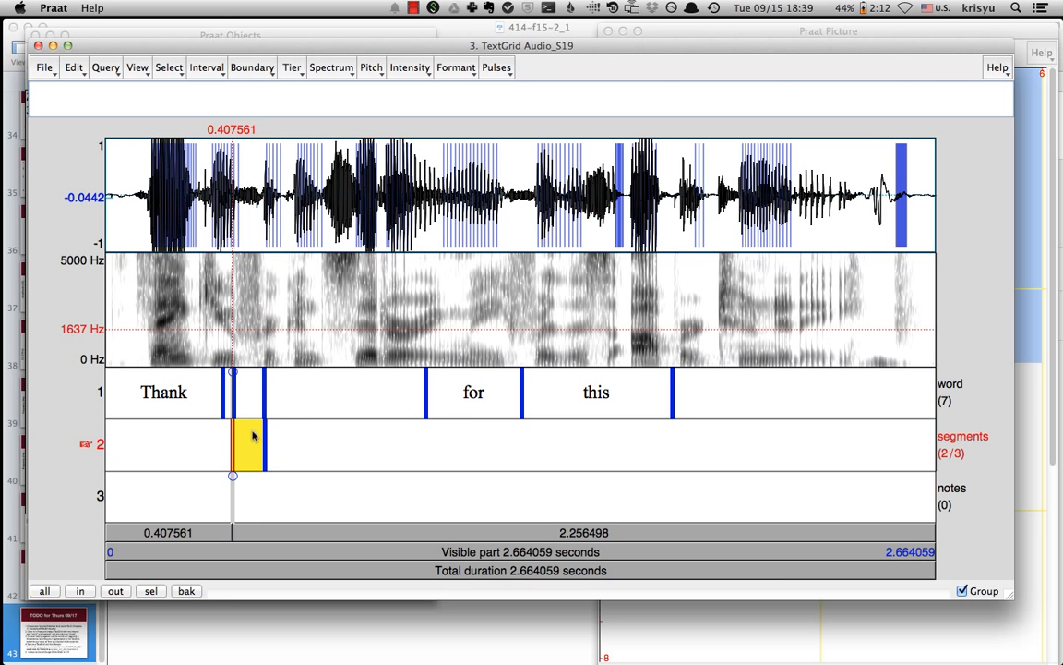
pyautogui.click(251, 445)
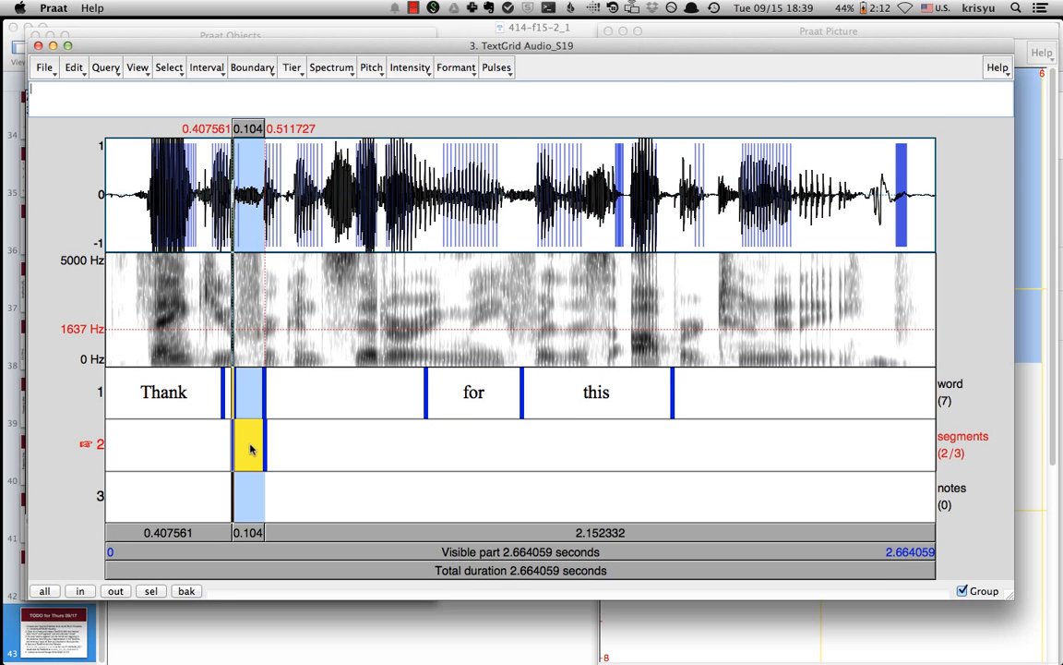
pyautogui.click(202, 447)
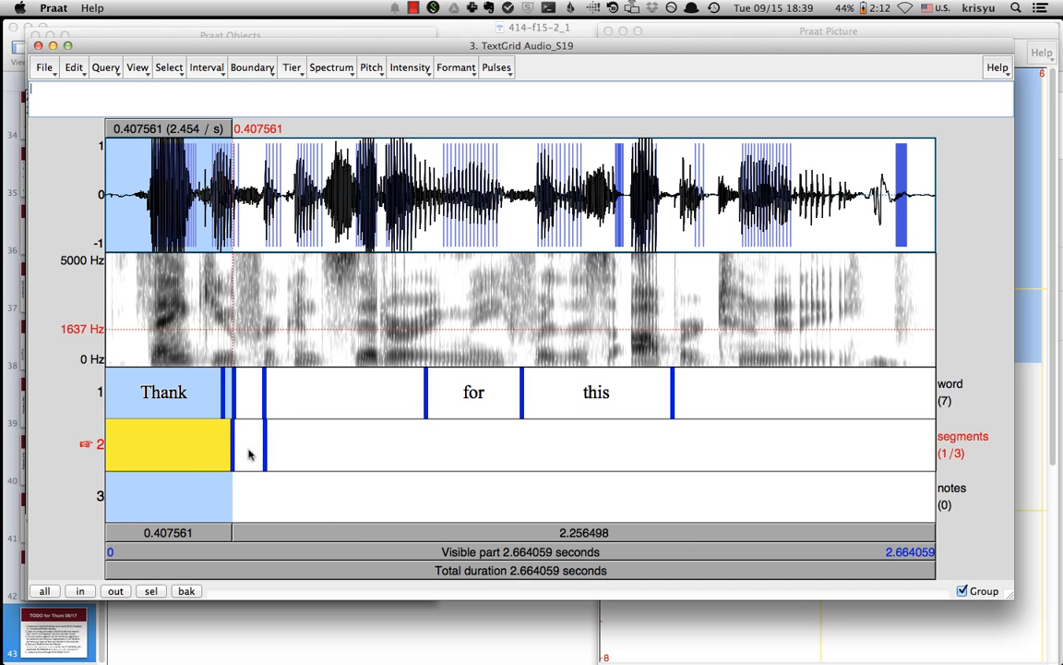
pyautogui.click(248, 453)
pyautogui.moveTo(245, 286); pyautogui.dragTo(407, 284)
pyautogui.press('Tab')
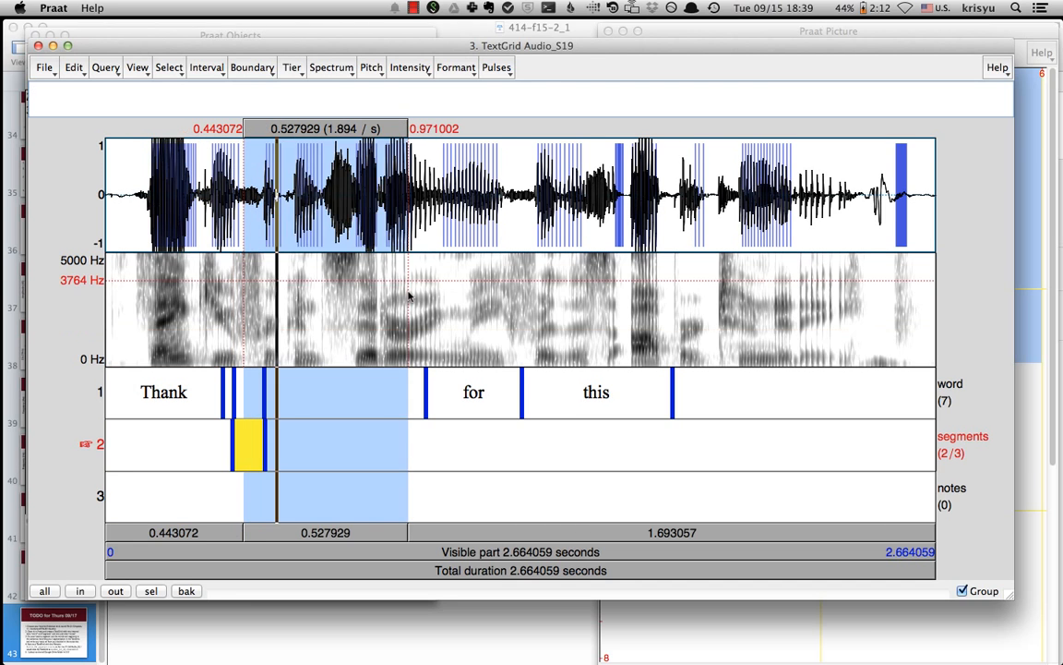
pyautogui.click(244, 453)
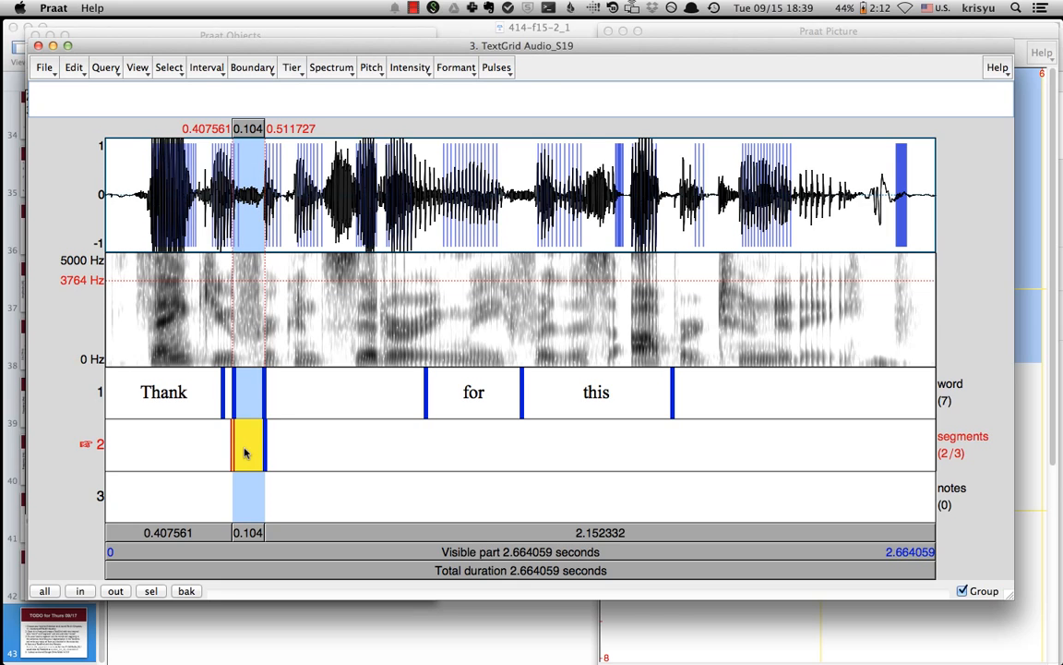
pyautogui.write('f')
# - Add a segments-tier boundary at about 0.611 s and select the interval after the f segment
pyautogui.click(296, 344)
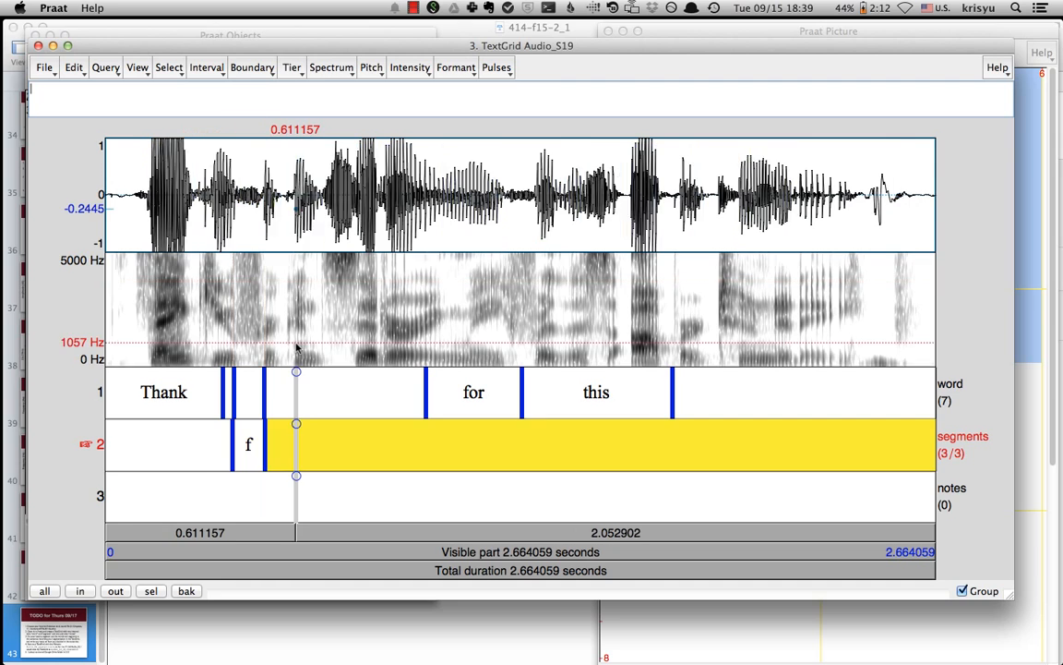
pyautogui.press('Return')
pyautogui.click(281, 453)
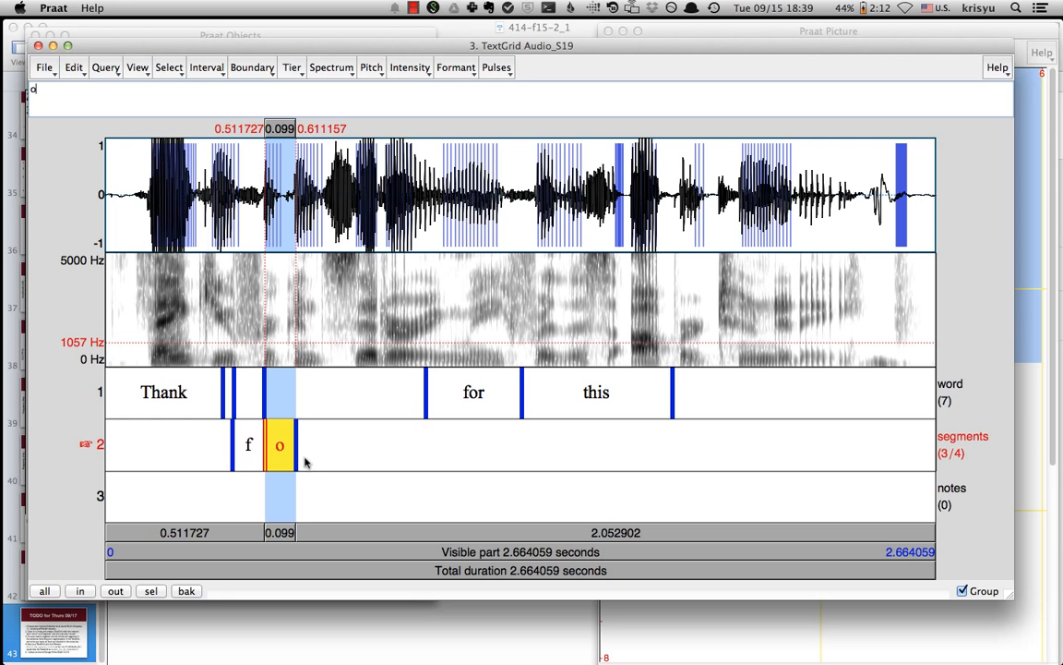
# - Look up the vowel codes in the phonetic symbols help and label the selected segment as schwa with \sw
pyautogui.click(998, 68)
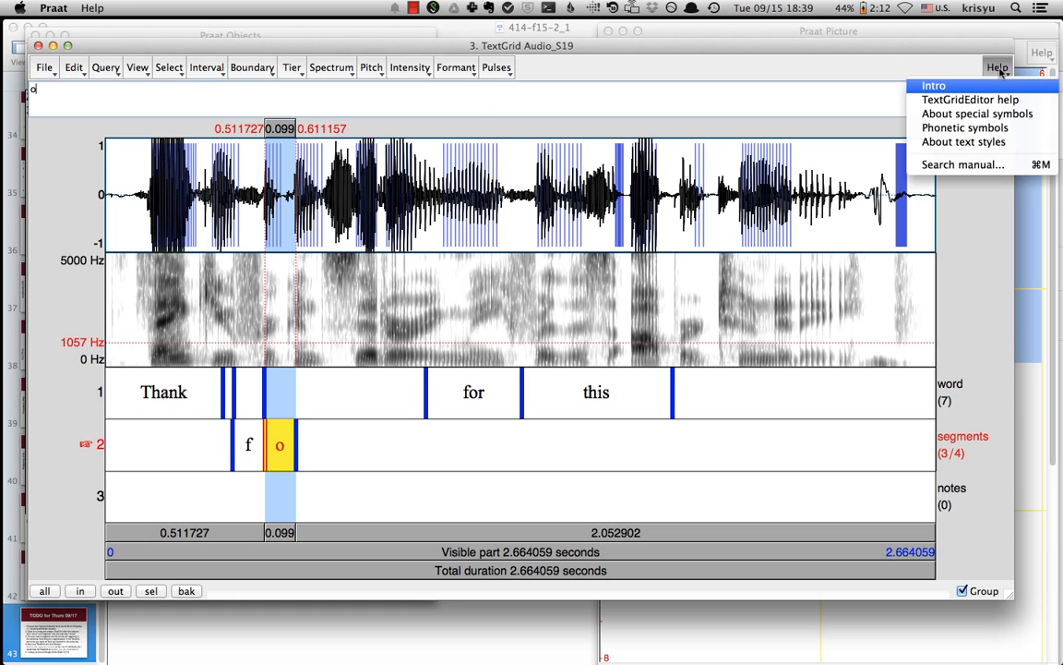
pyautogui.click(994, 132)
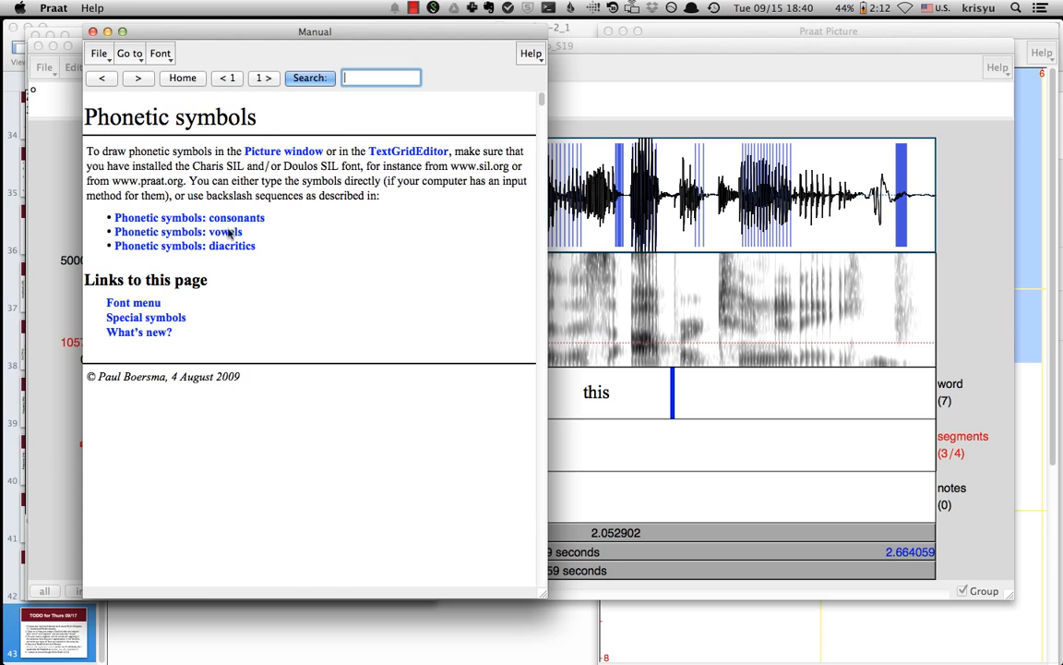
pyautogui.click(228, 232)
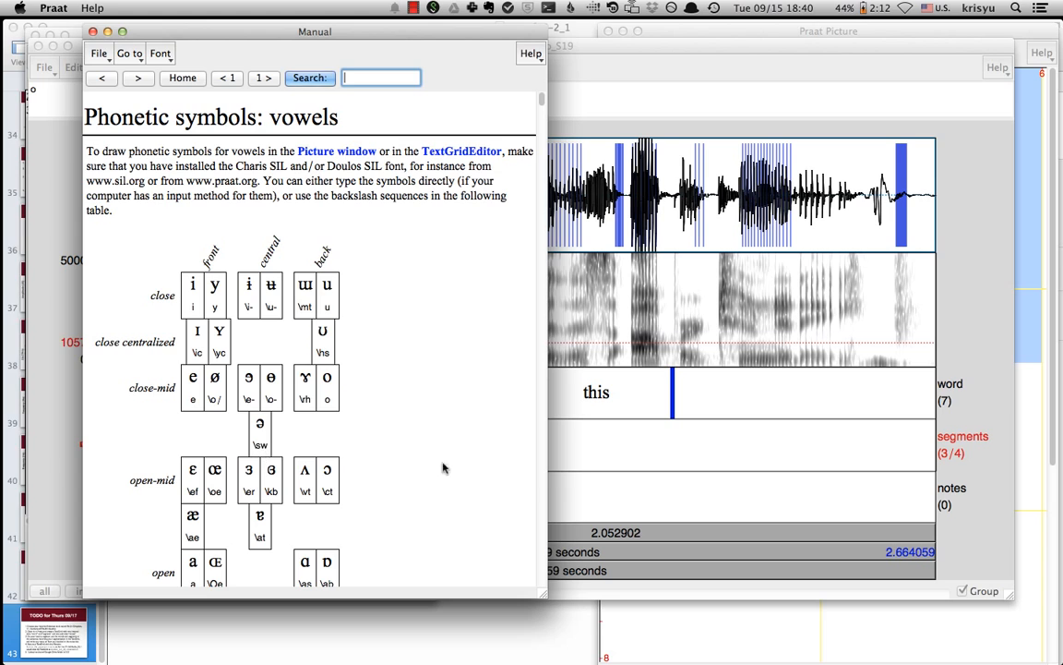
pyautogui.click(573, 502)
pyautogui.write('\\sw')
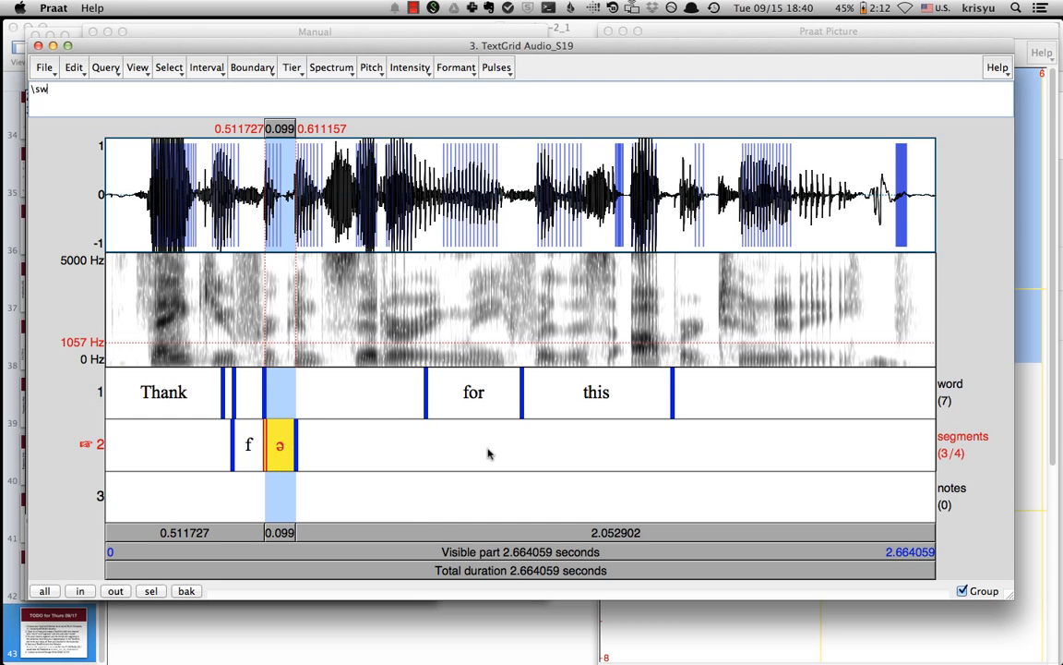
# - Add a point at about 0.460 s on the notes tier and label it aperiodic
pyautogui.click(338, 505)
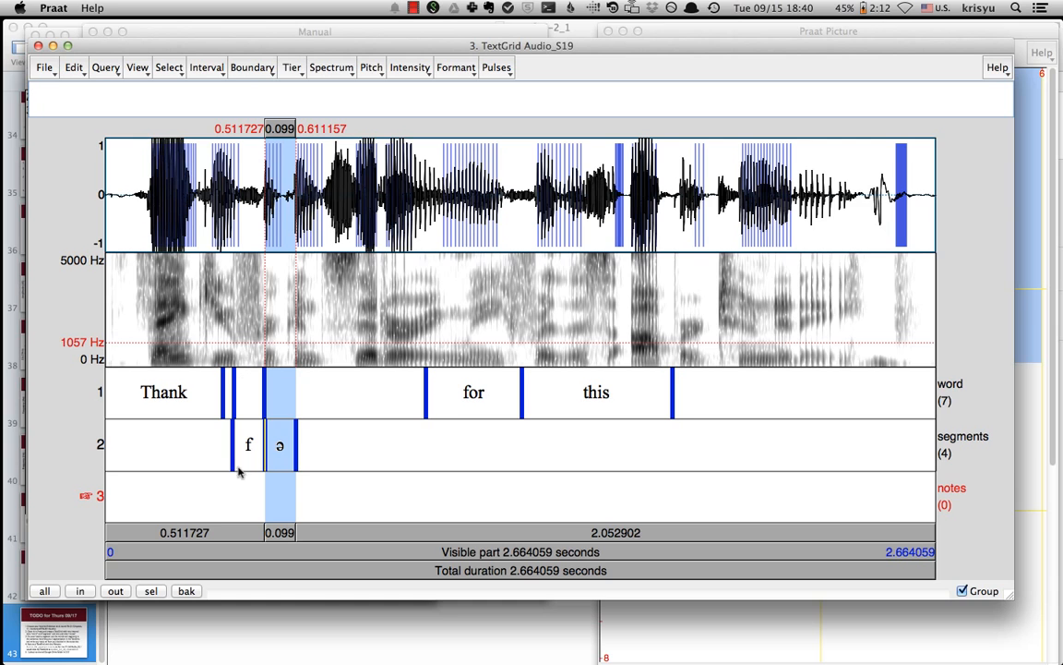
pyautogui.click(248, 295)
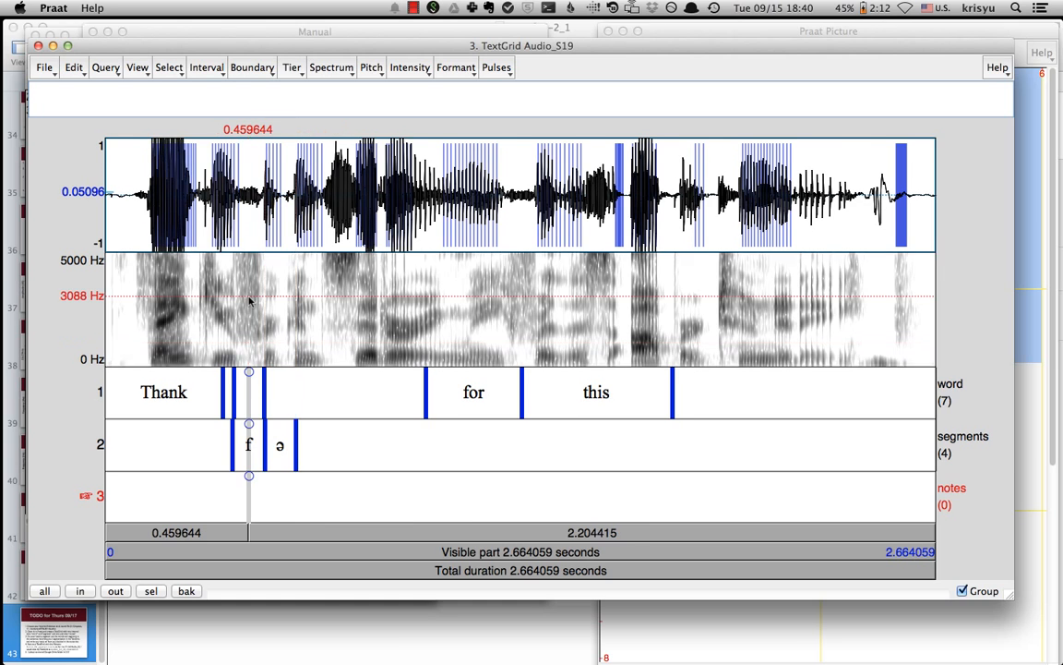
pyautogui.click(248, 476)
pyautogui.write('a')
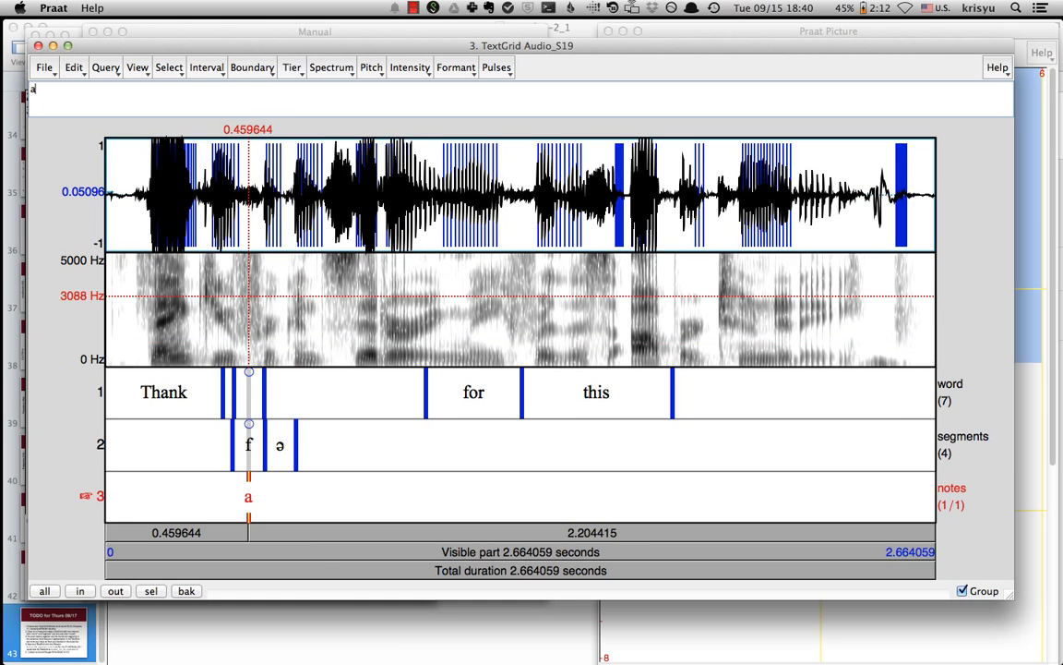
pyautogui.write('per')
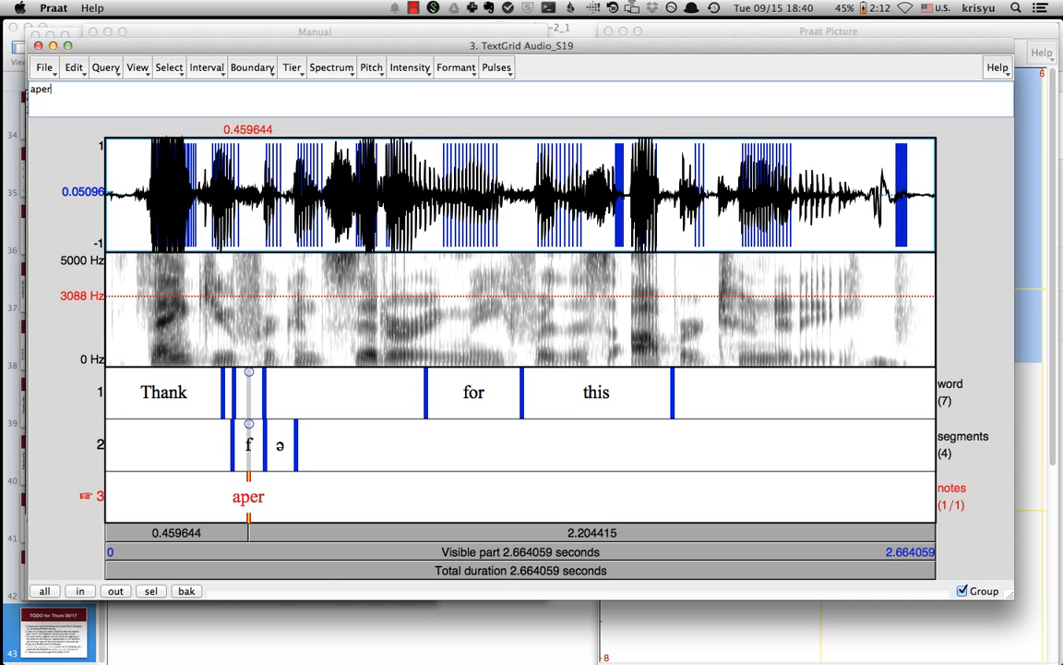
pyautogui.write('iodic')
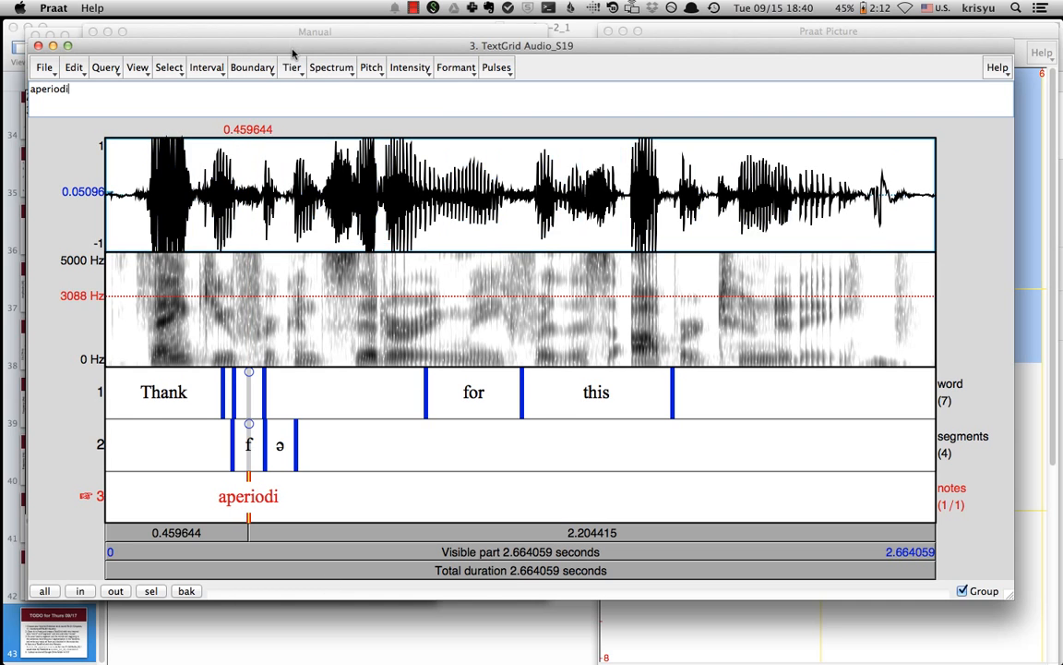
# - Save the TextGrid as a text file named Audio_S19_ky.TextGrid
pyautogui.click(45, 68)
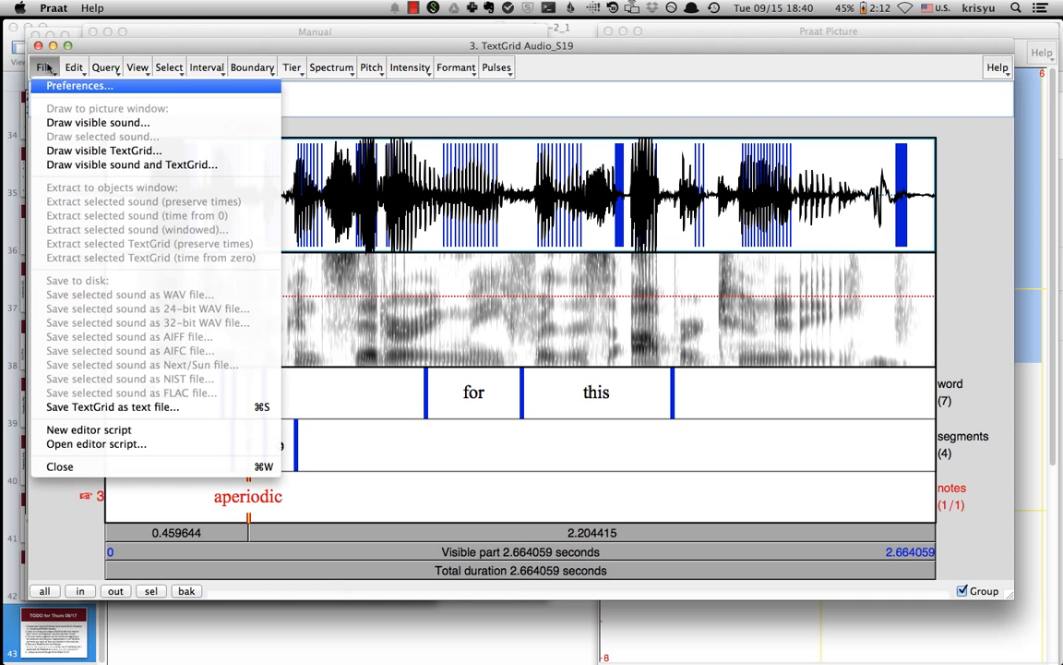
pyautogui.click(106, 406)
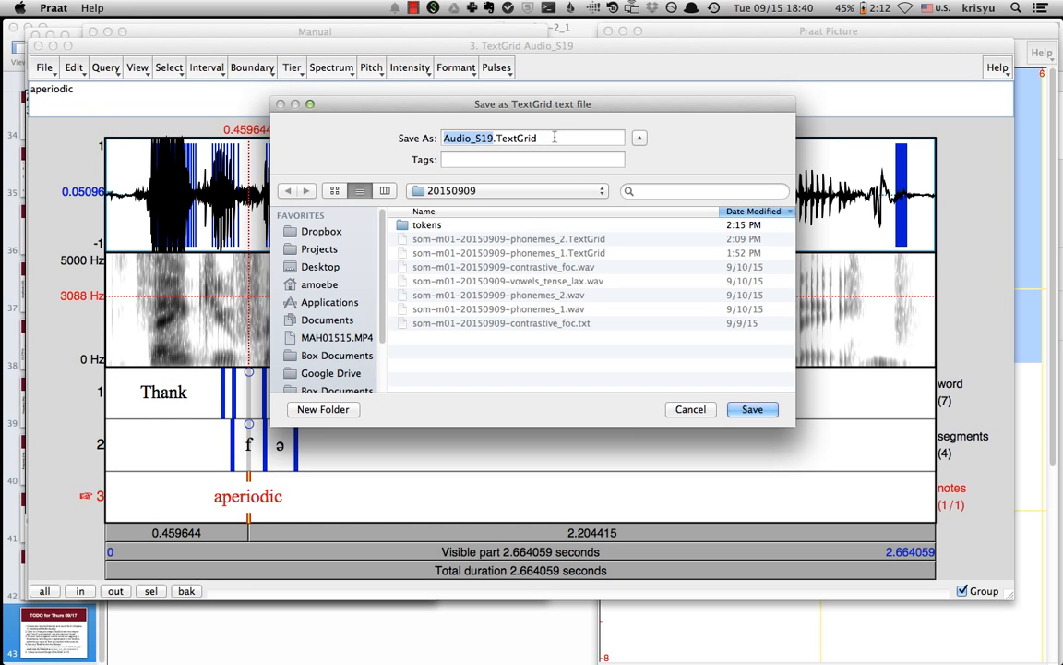
pyautogui.press('Right')
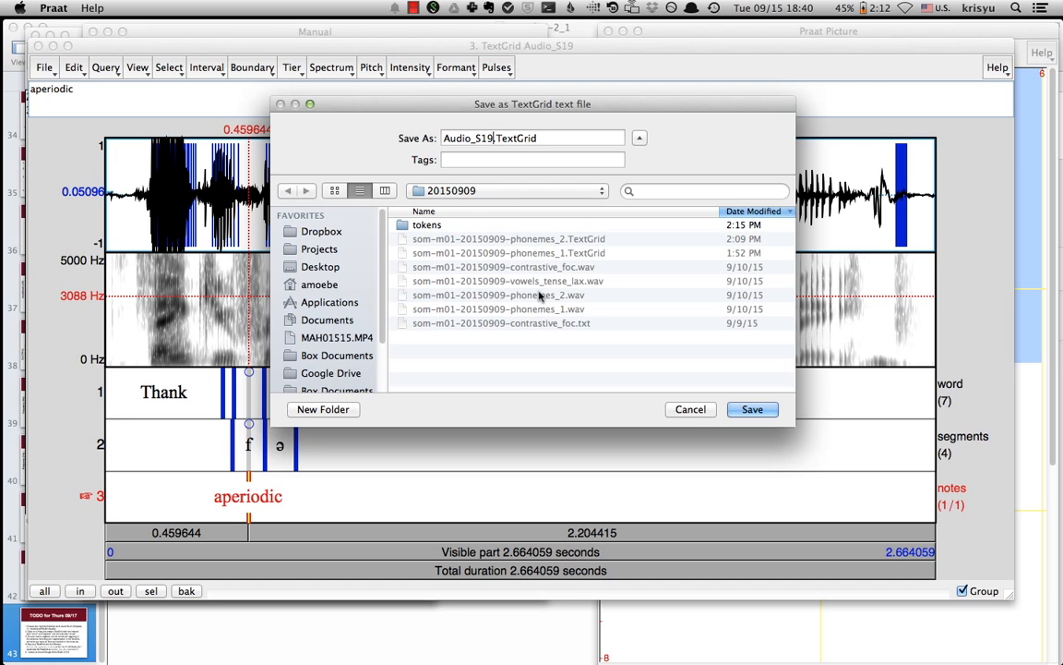
pyautogui.write('_ky')
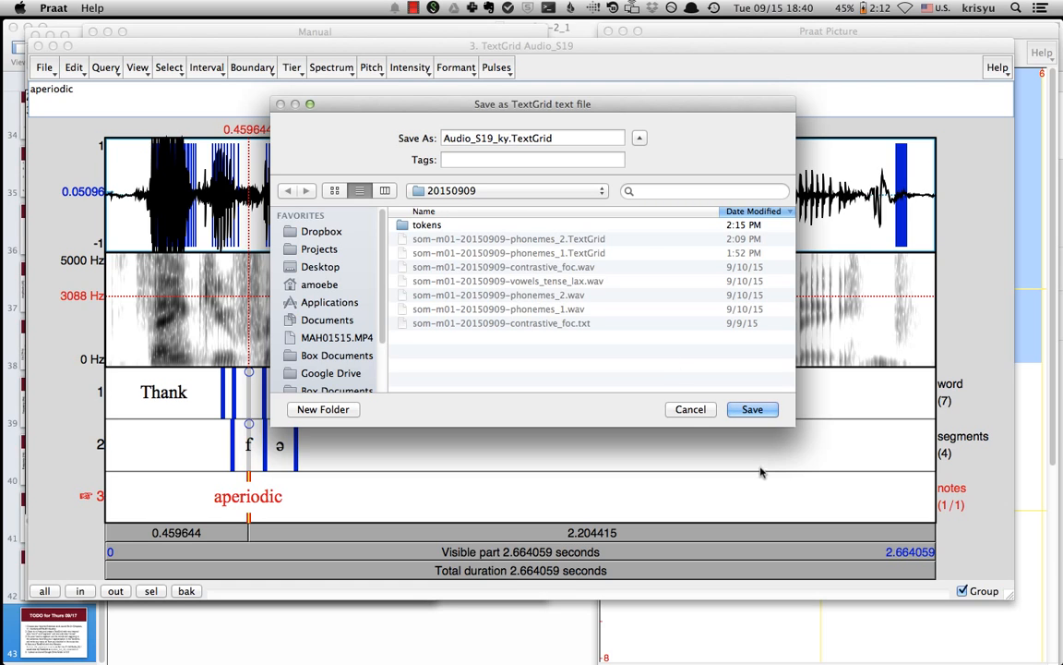
pyautogui.press('Return')
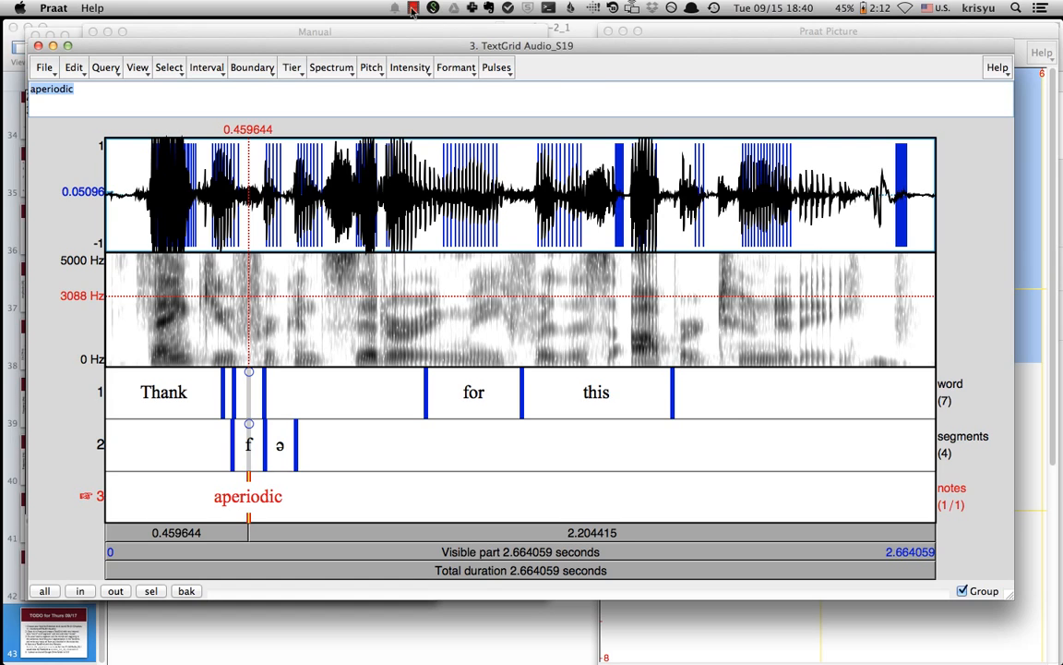